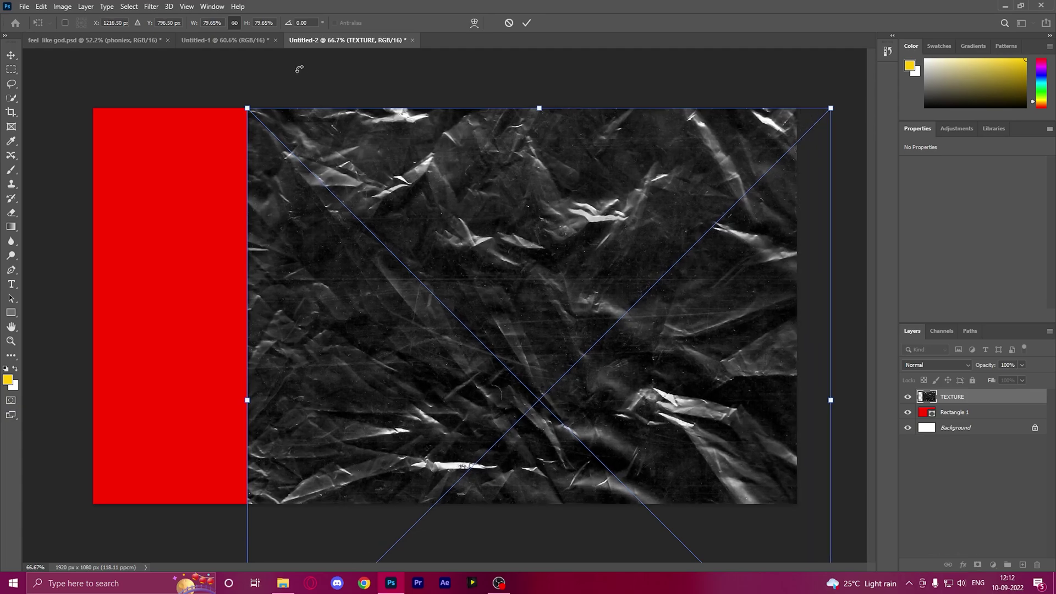
# - Enlarge the crumpled TEXTURE layer to about 2085 px wide so it covers the canvas, and set its blend mode to Hard Light
pyautogui.moveTo(241, 103); pyautogui.dragTo(60, 0)
pyautogui.press('u')
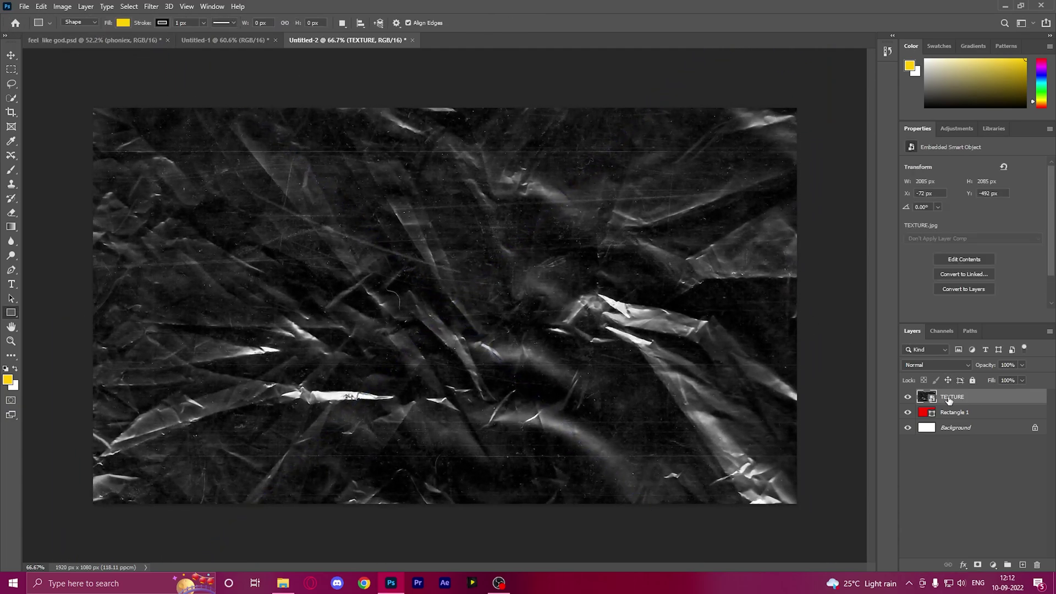
pyautogui.click(955, 364)
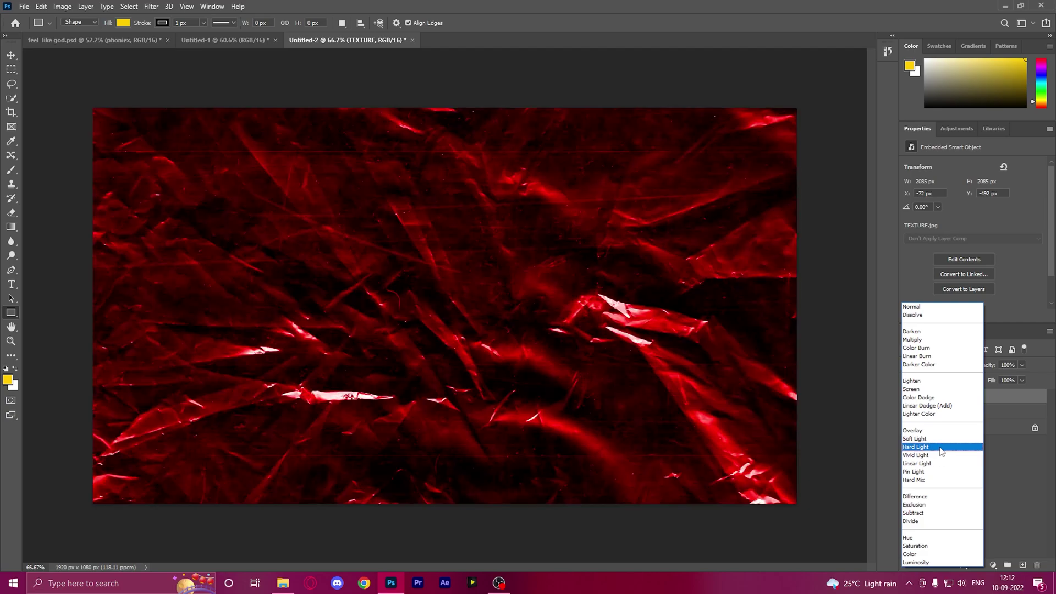
pyautogui.click(935, 447)
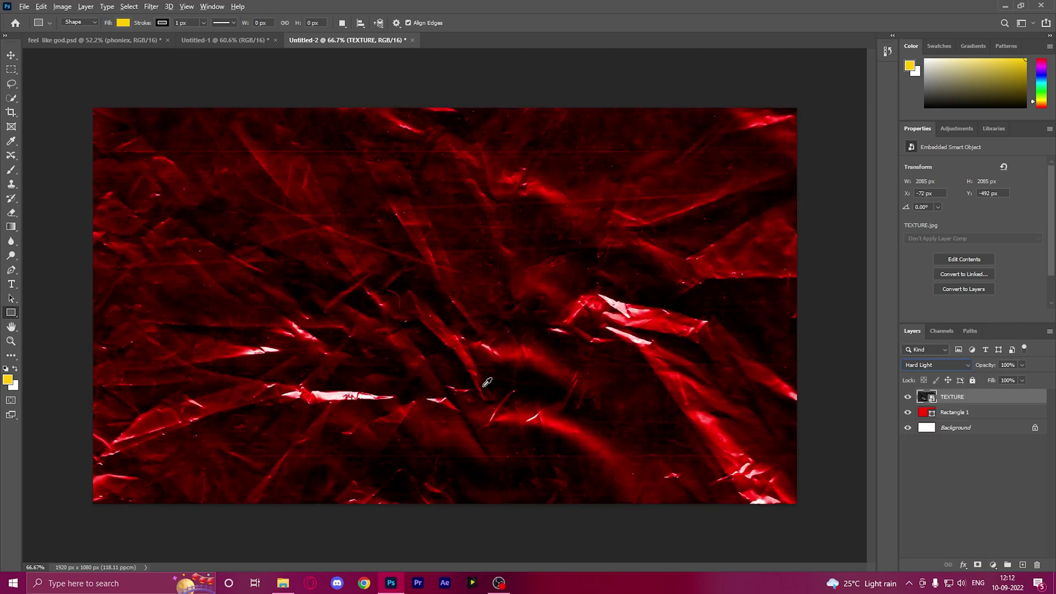
# - Place phoniex.png on the canvas and scale it to about 2096 × 1149 px so it fills the whole frame
pyautogui.click(11, 55)
pyautogui.scroll(-2, 427, 328)
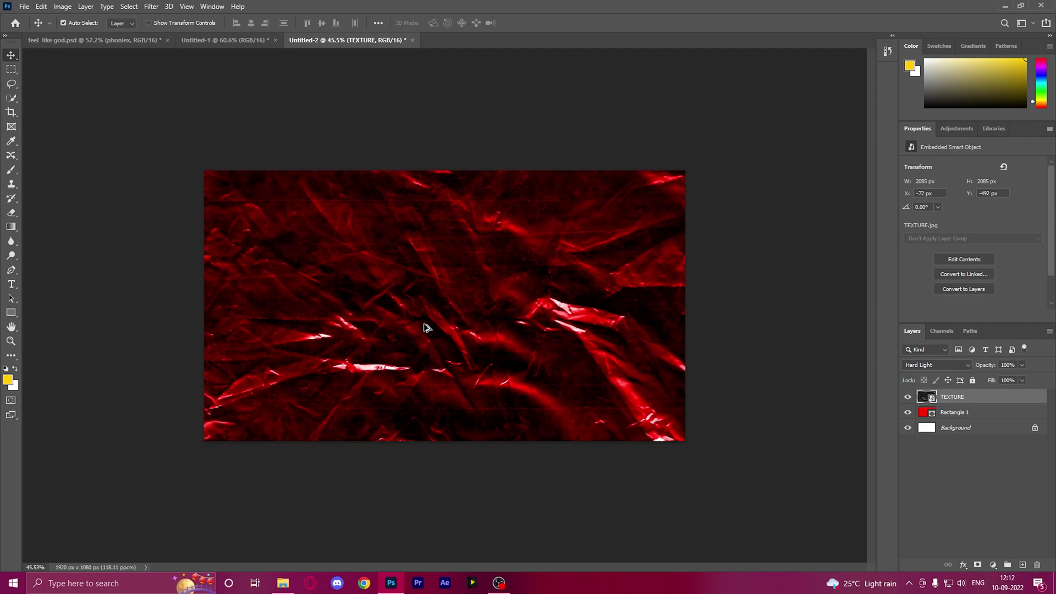
pyautogui.scroll(1, 427, 329)
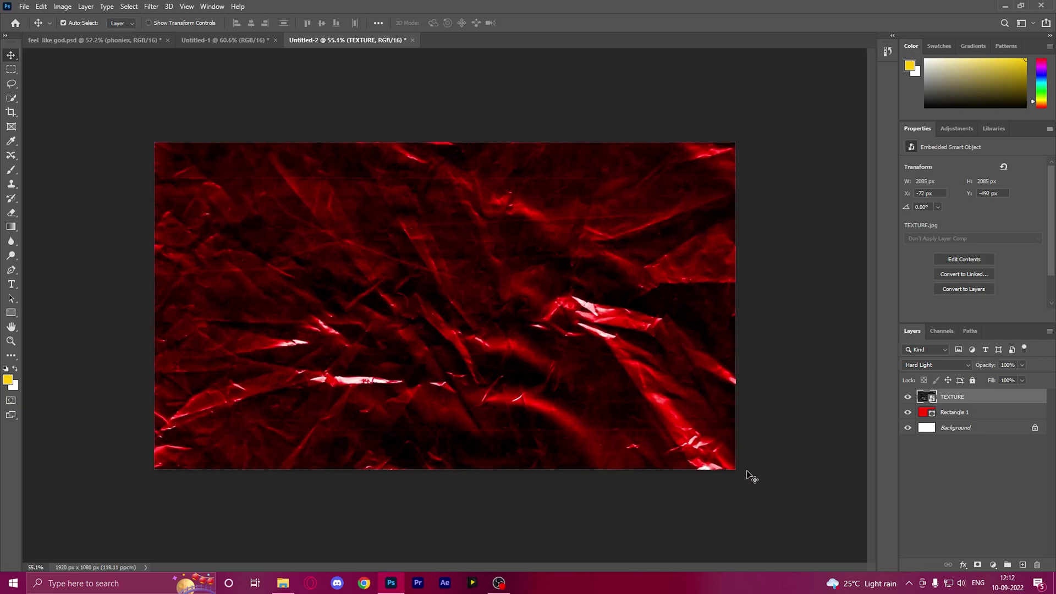
pyautogui.click(282, 583)
pyautogui.moveTo(142, 86); pyautogui.dragTo(416, 378)
pyautogui.moveTo(736, 464); pyautogui.dragTo(778, 502)
pyautogui.moveTo(658, 411); pyautogui.dragTo(642, 402)
pyautogui.press('Return')
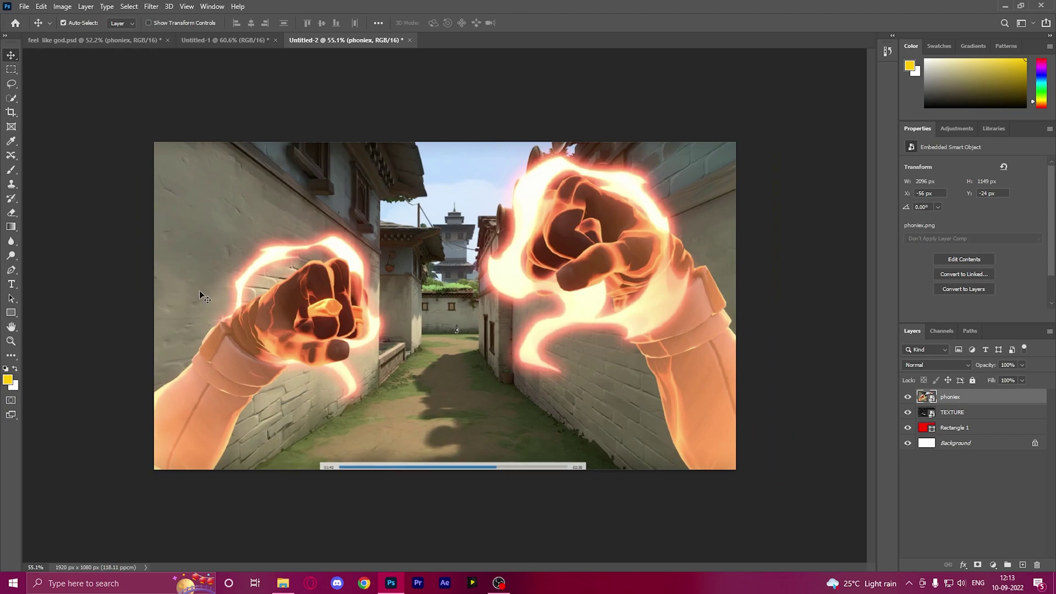
# - Trace a closed Pen tool path around the smaller flaming fist and its forearm in the phoniex image
pyautogui.click(11, 269)
pyautogui.click(152, 392)
pyautogui.click(180, 375)
pyautogui.click(190, 365)
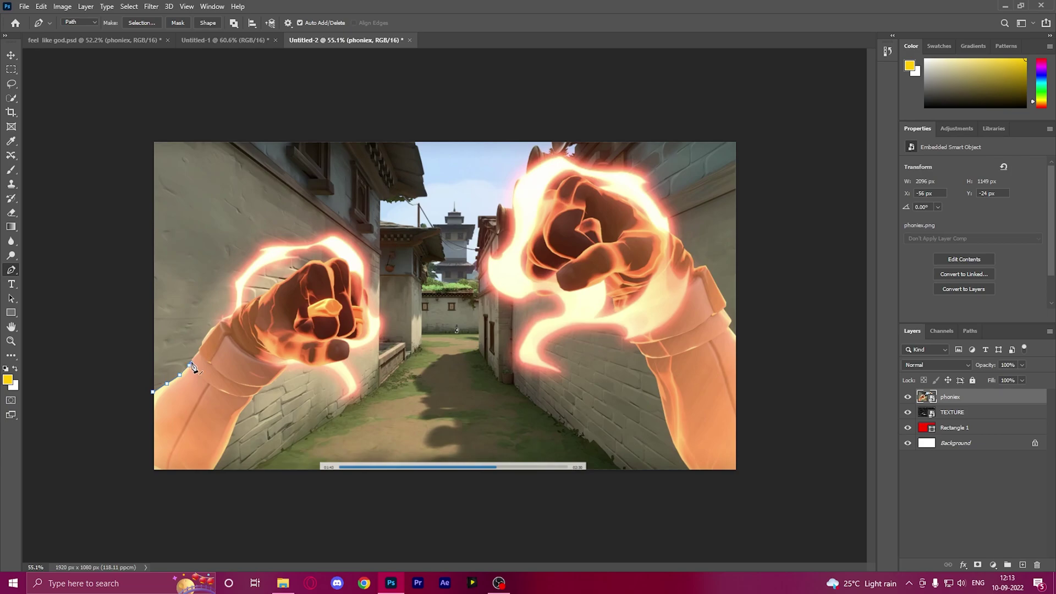
pyautogui.click(196, 355)
pyautogui.click(199, 350)
pyautogui.click(203, 343)
pyautogui.click(208, 331)
pyautogui.click(216, 324)
pyautogui.click(228, 315)
pyautogui.click(233, 305)
pyautogui.click(235, 292)
pyautogui.click(234, 283)
pyautogui.click(238, 277)
pyautogui.click(250, 257)
pyautogui.click(259, 245)
pyautogui.click(277, 234)
pyautogui.click(313, 225)
pyautogui.click(350, 230)
pyautogui.click(384, 264)
pyautogui.click(378, 293)
pyautogui.moveTo(376, 312); pyautogui.dragTo(381, 316)
pyautogui.click(352, 365)
pyautogui.click(333, 409)
pyautogui.click(327, 383)
pyautogui.click(312, 374)
pyautogui.click(298, 368)
pyautogui.click(292, 372)
pyautogui.click(264, 393)
pyautogui.click(250, 409)
pyautogui.click(243, 419)
pyautogui.click(243, 430)
pyautogui.click(233, 460)
pyautogui.click(170, 494)
pyautogui.click(144, 494)
pyautogui.click(123, 482)
pyautogui.click(116, 443)
pyautogui.click(131, 410)
pyautogui.click(153, 391)
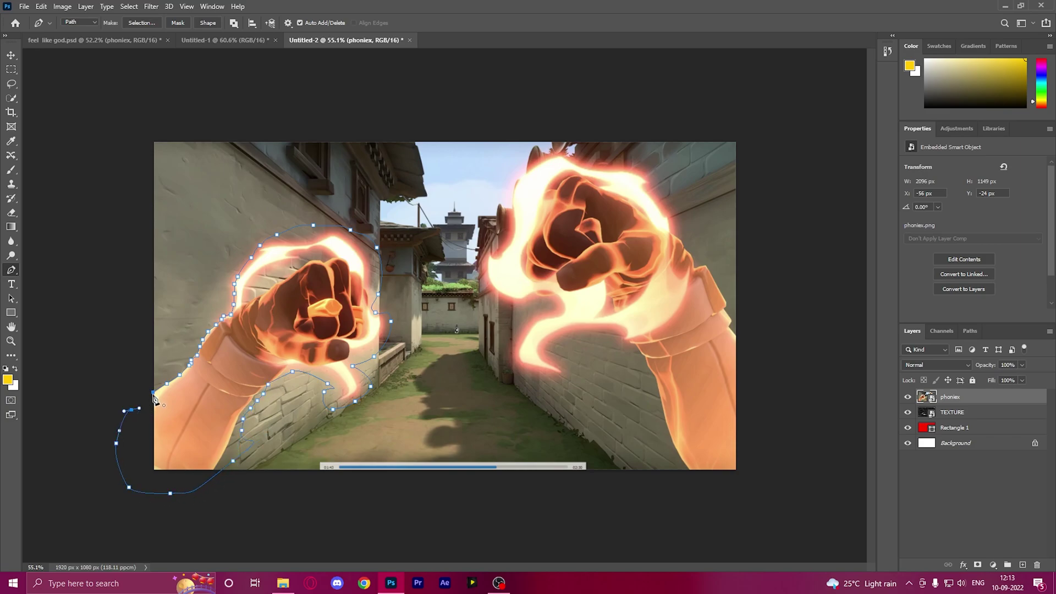
# - Create a vector mask on the phoniex layer from the fist path, and make a selection from that path
pyautogui.rightClick(214, 379)
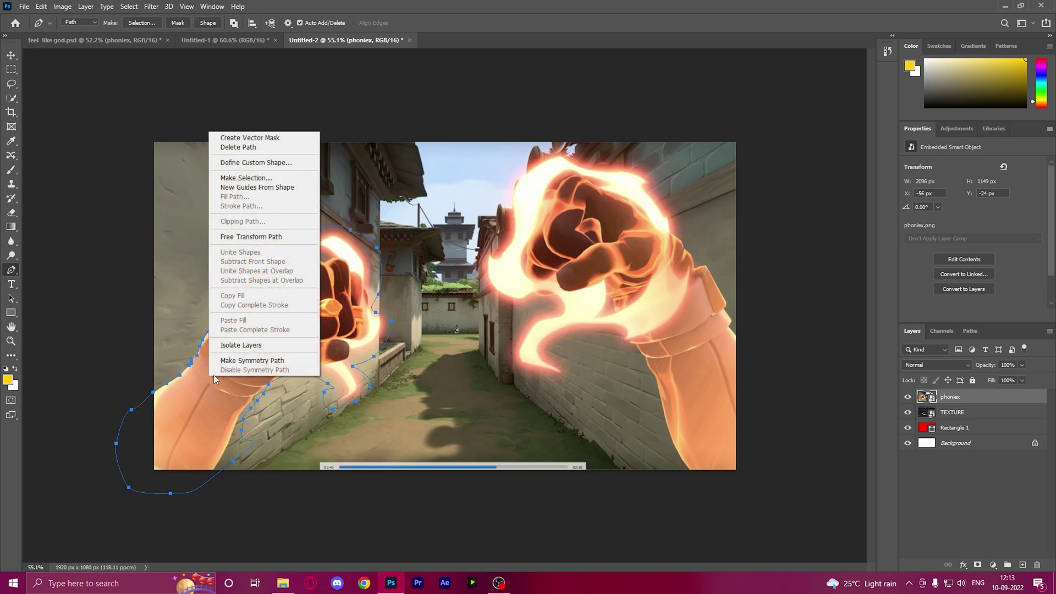
pyautogui.click(269, 139)
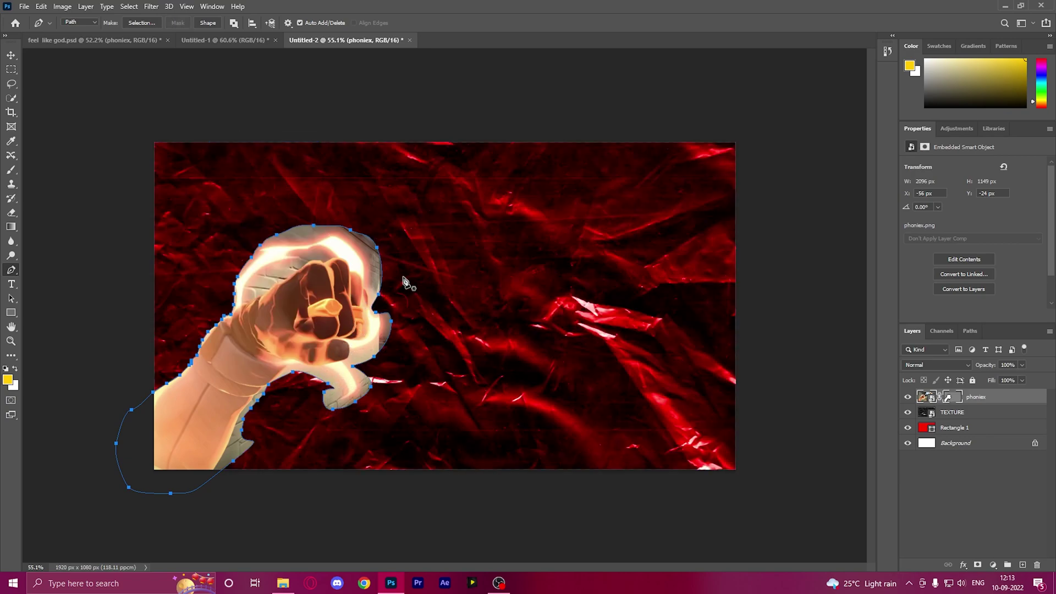
pyautogui.rightClick(298, 330)
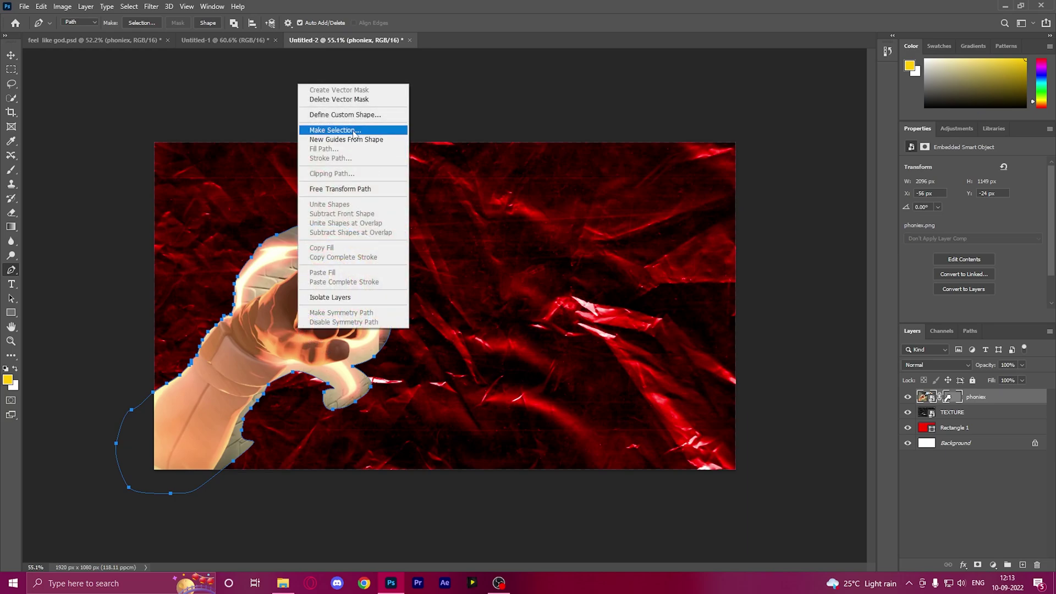
pyautogui.click(335, 130)
pyautogui.click(583, 156)
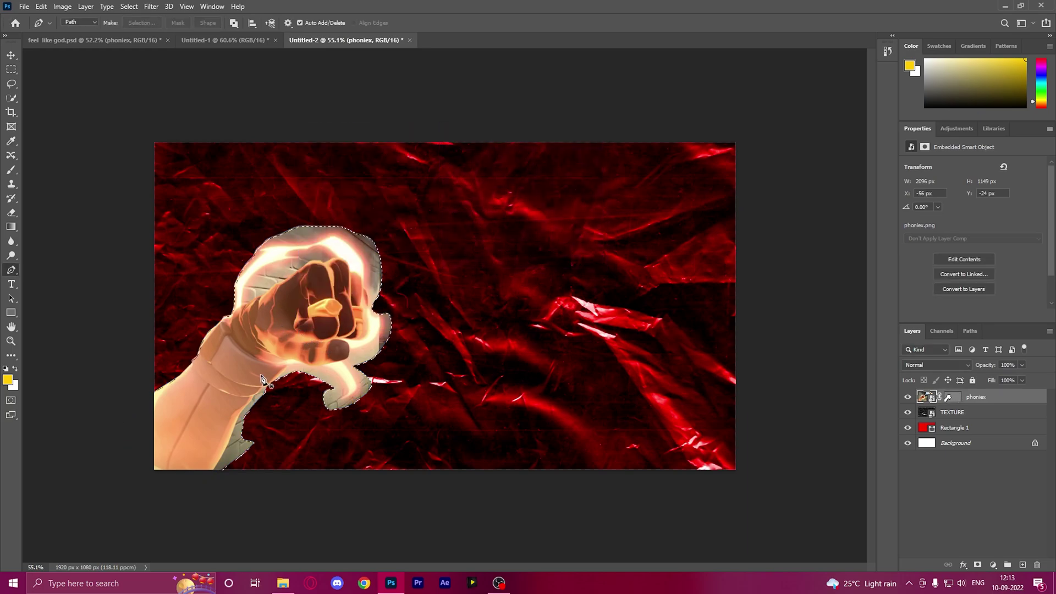
# - Rasterize the masked phoniex layer to erase leftover background beside the arm, and delete the layer
pyautogui.click(11, 98)
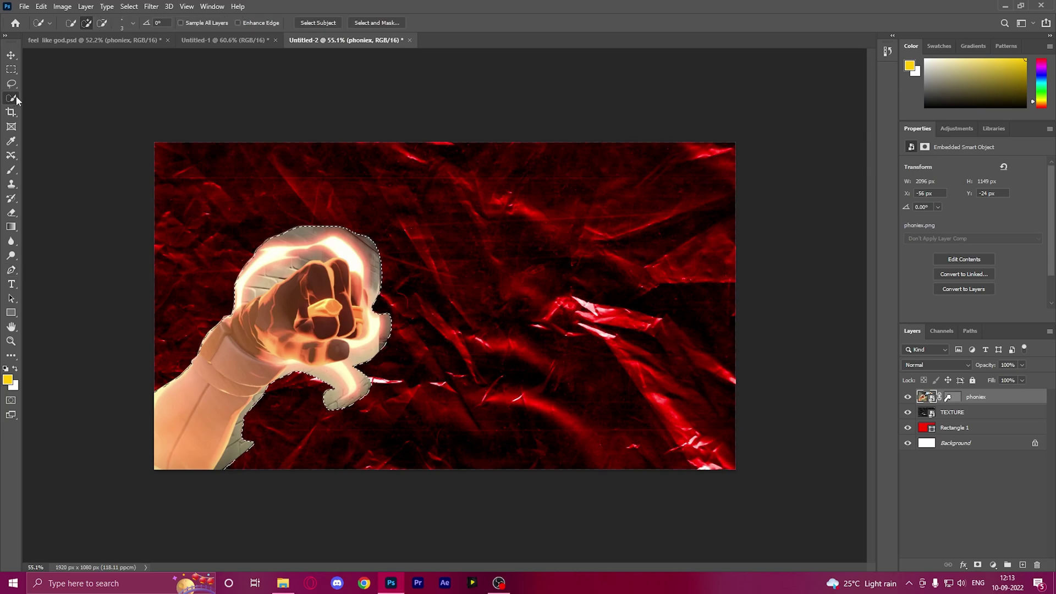
pyautogui.rightClick(282, 297)
pyautogui.click(308, 303)
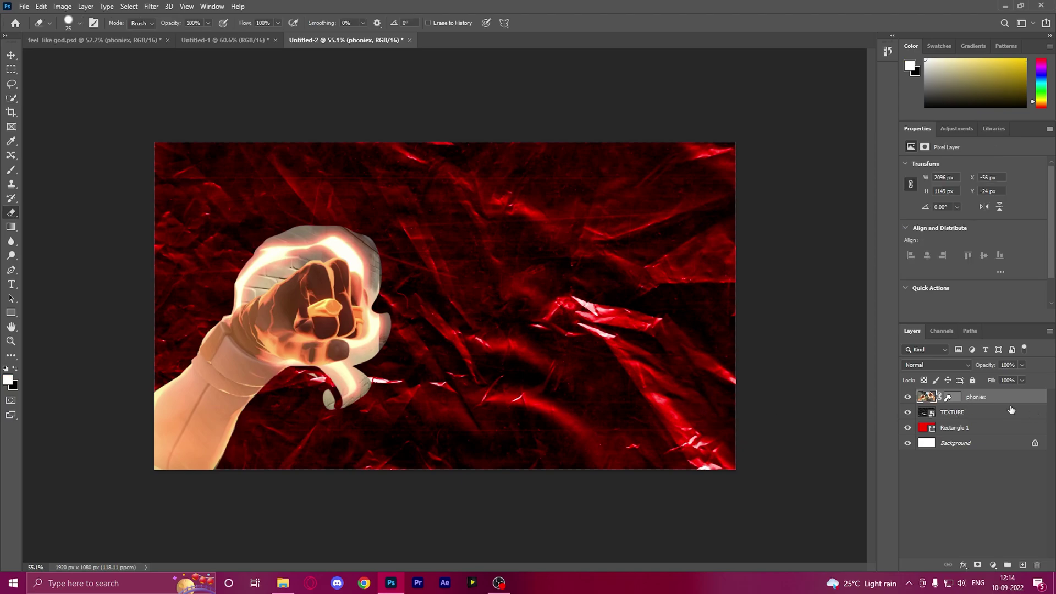
pyautogui.press('Delete')
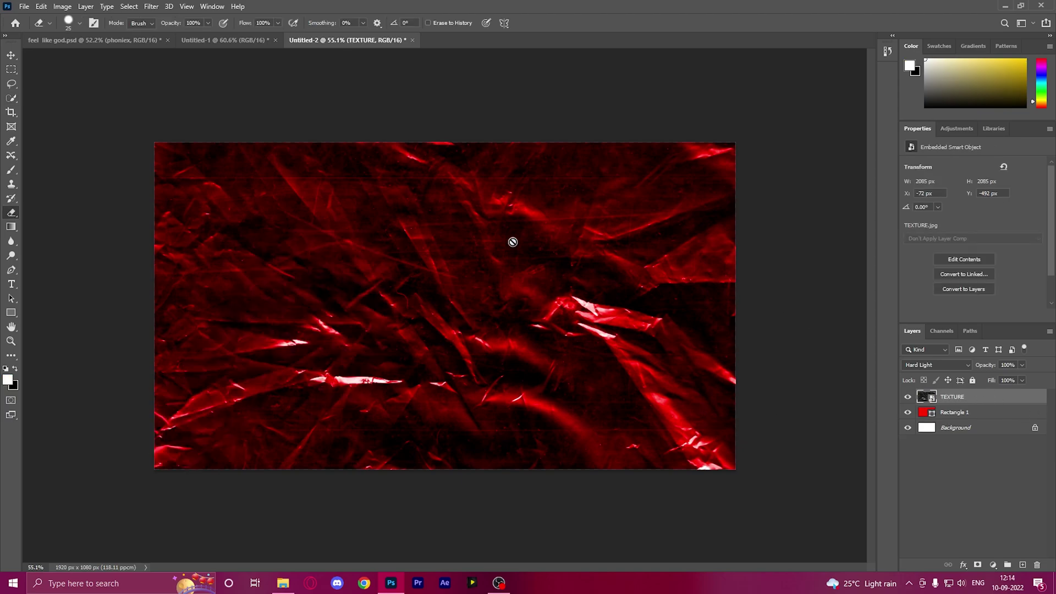
# - Copy the cut-out phoniex layer from feel like god.psd into Untitled-2 and enlarge it to about 2127 × 1150 px across the canvas
pyautogui.click(127, 42)
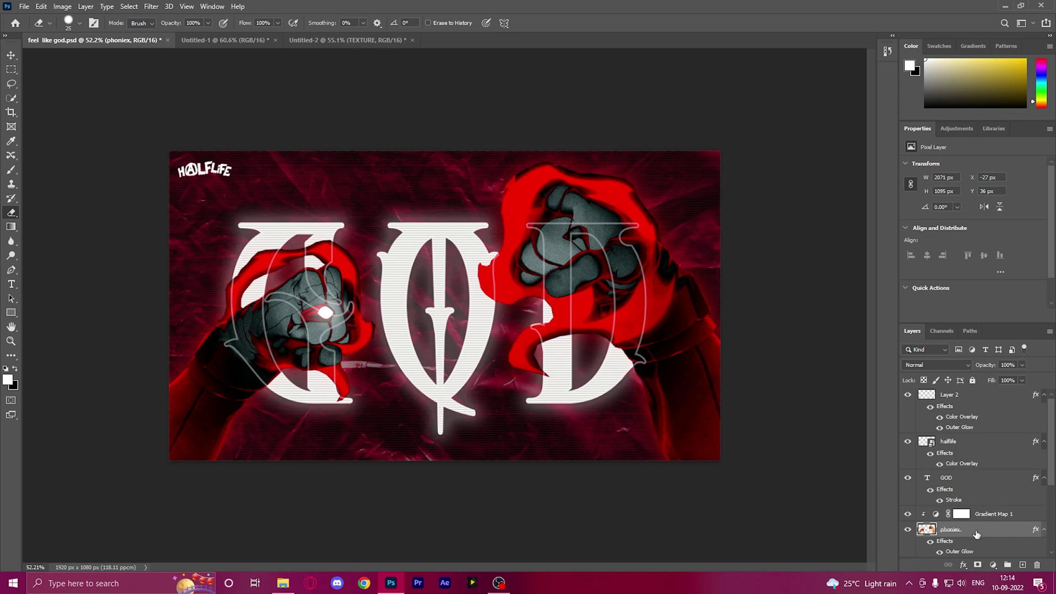
pyautogui.moveTo(976, 534); pyautogui.dragTo(412, 302)
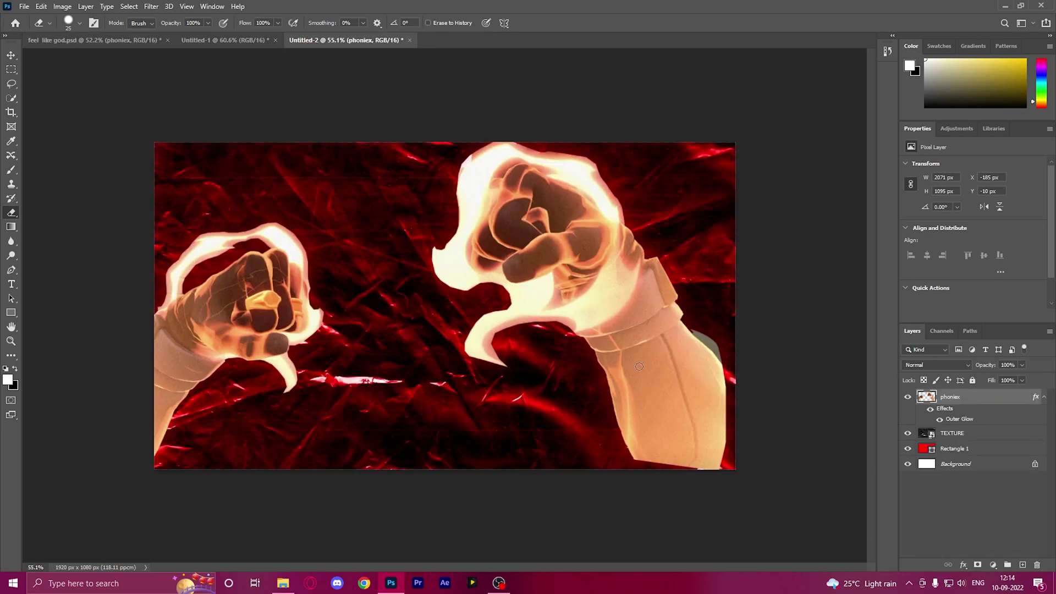
pyautogui.hotkey('ctrl', 't')
pyautogui.moveTo(727, 468); pyautogui.dragTo(734, 491)
pyautogui.moveTo(587, 460); pyautogui.dragTo(608, 475)
pyautogui.moveTo(684, 383); pyautogui.dragTo(694, 381)
pyautogui.press('Return')
pyautogui.press('e')
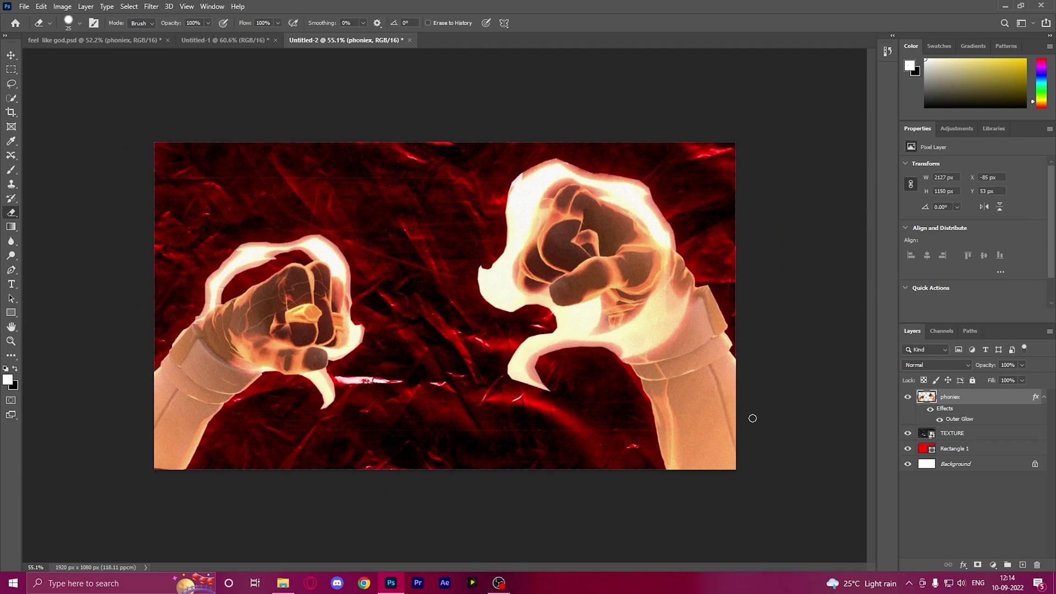
# - Add white GOD text in DEATH CROW at 216 pt, inside a text box about 1642 px wide
pyautogui.click(11, 283)
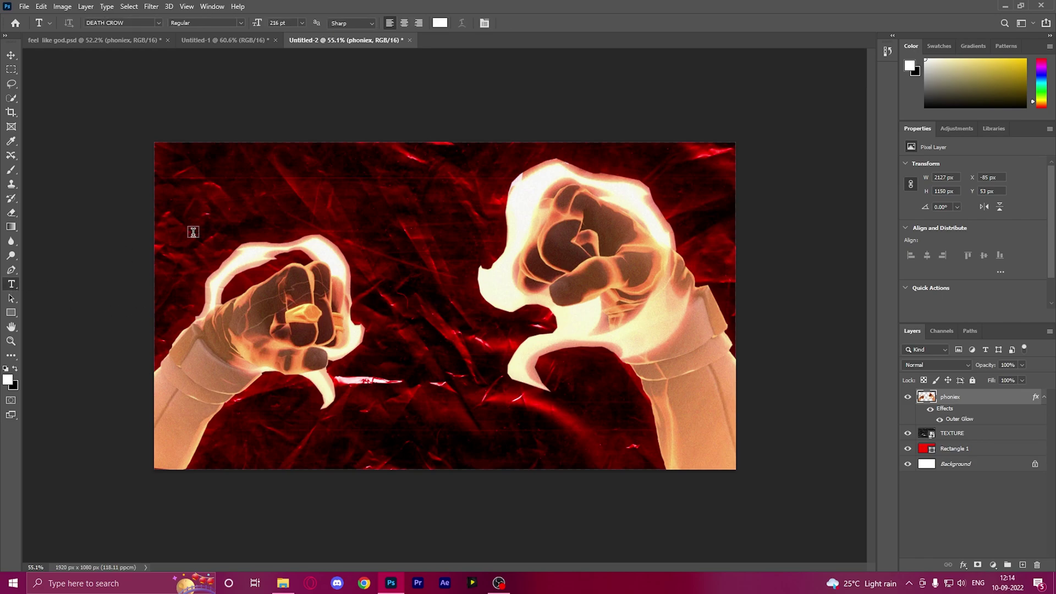
pyautogui.moveTo(265, 200); pyautogui.dragTo(663, 425)
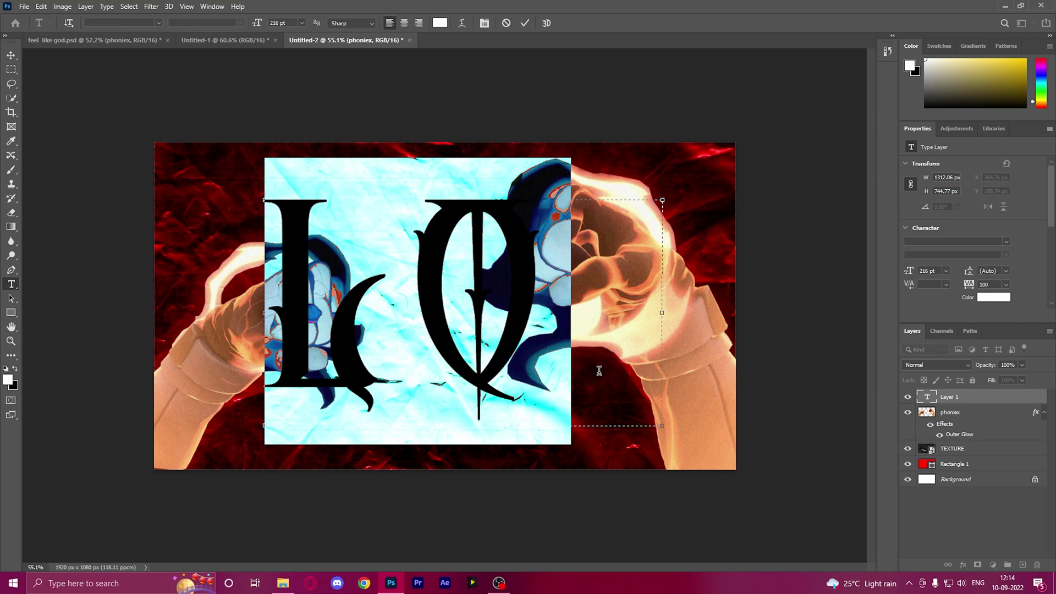
pyautogui.press('BackSpace')
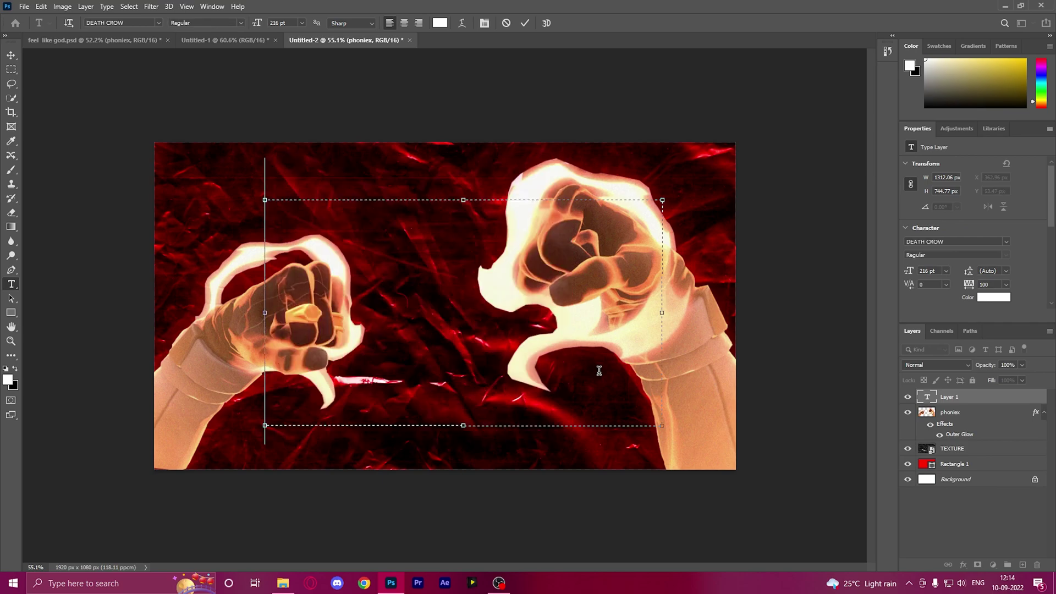
pyautogui.write('GO')
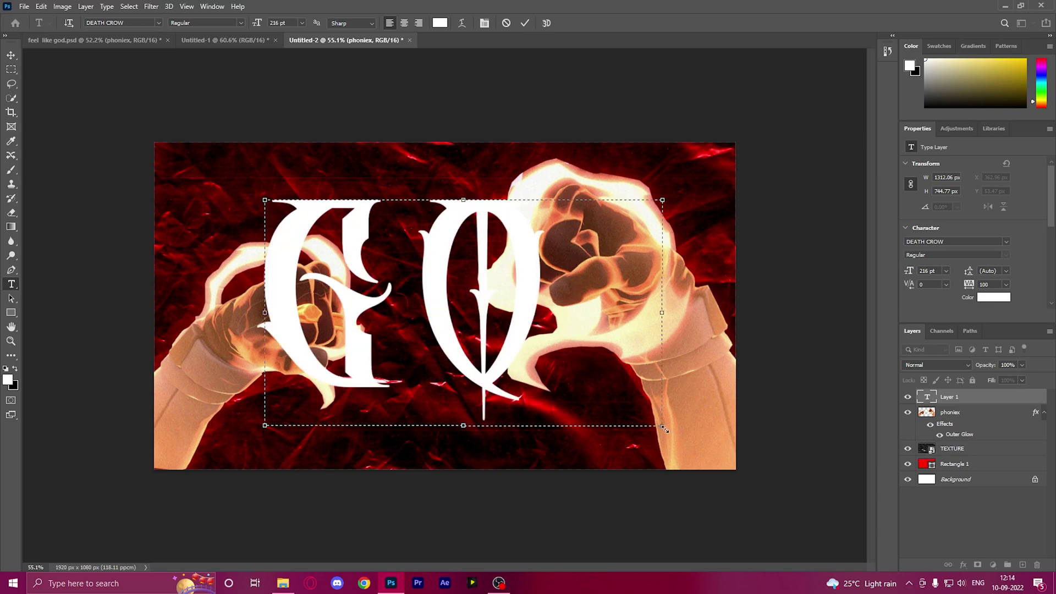
pyautogui.moveTo(664, 428); pyautogui.dragTo(754, 457)
# - Center the GOD text on the canvas and move its layer beneath the phoniex layer
pyautogui.click(11, 55)
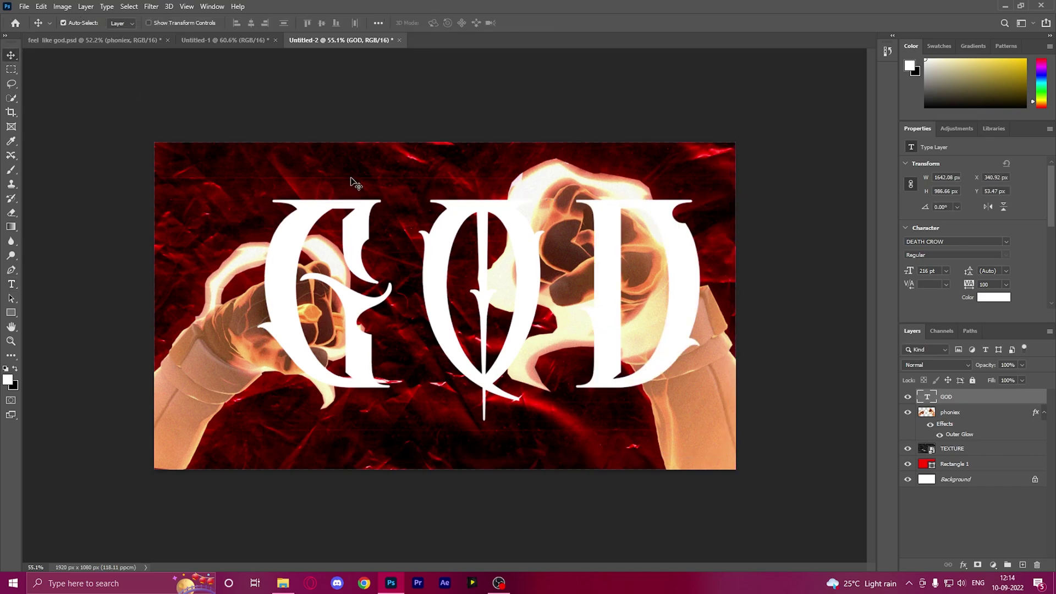
pyautogui.moveTo(518, 264); pyautogui.dragTo(490, 274)
pyautogui.moveTo(968, 440); pyautogui.dragTo(968, 441)
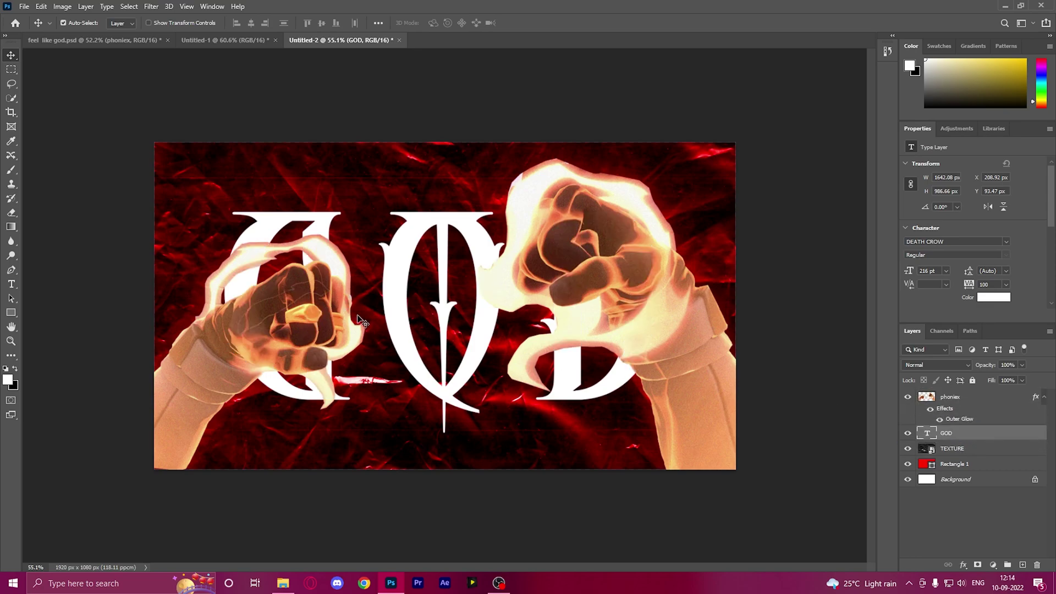
pyautogui.moveTo(484, 342); pyautogui.dragTo(488, 347)
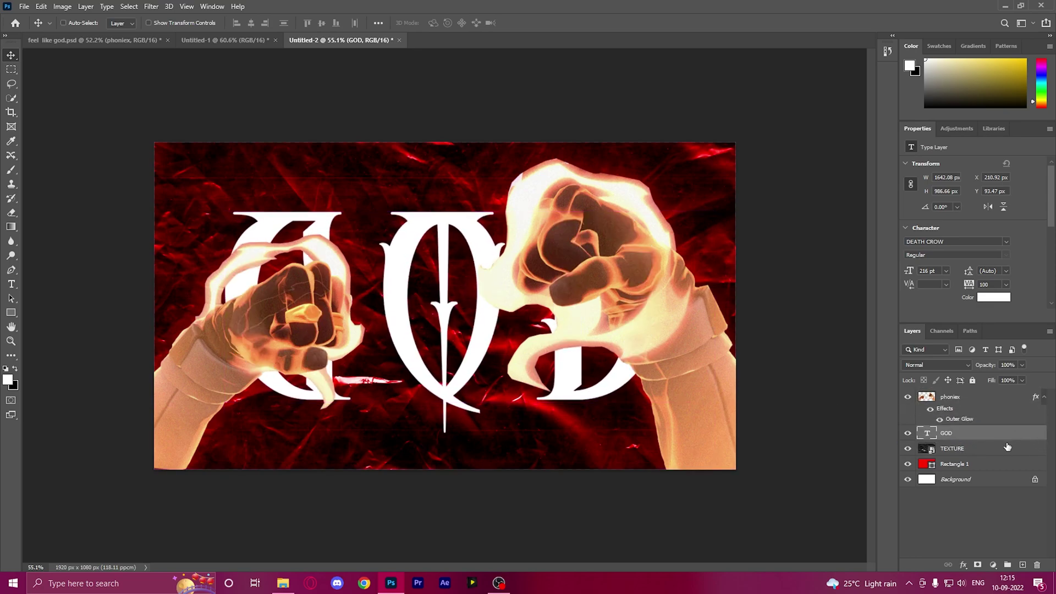
# - Duplicate the GOD text layer and move the copy above the phoniex layer
pyautogui.hotkey('ctrl', 'j')
pyautogui.moveTo(488, 397)
pyautogui.mouseDown()
pyautogui.moveTo(493, 381)
pyautogui.moveTo(487, 401)
pyautogui.mouseUp()
pyautogui.hotkey('ctrl', 't')
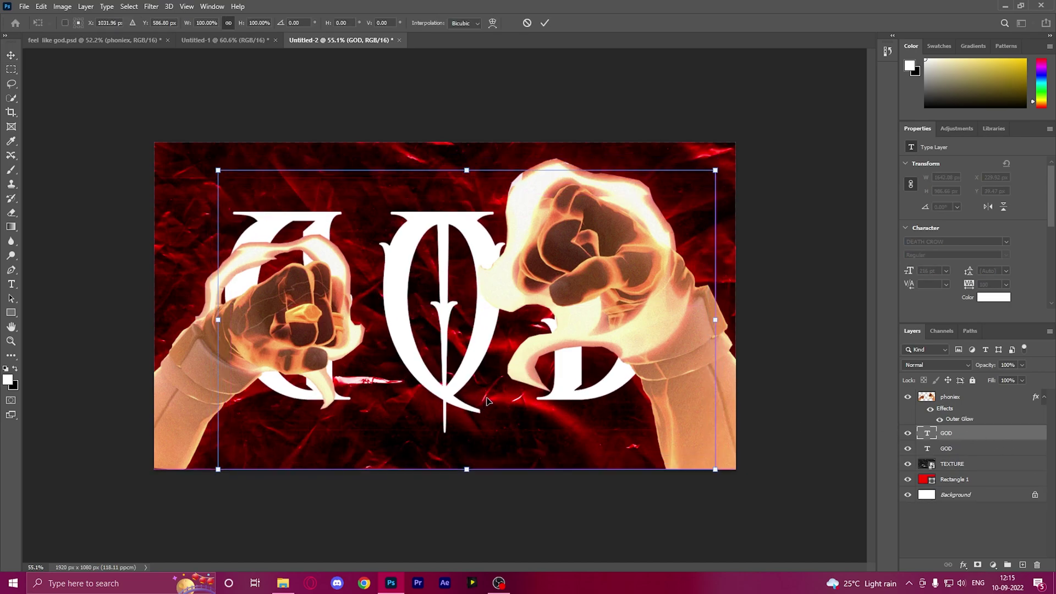
pyautogui.moveTo(957, 432); pyautogui.dragTo(959, 396)
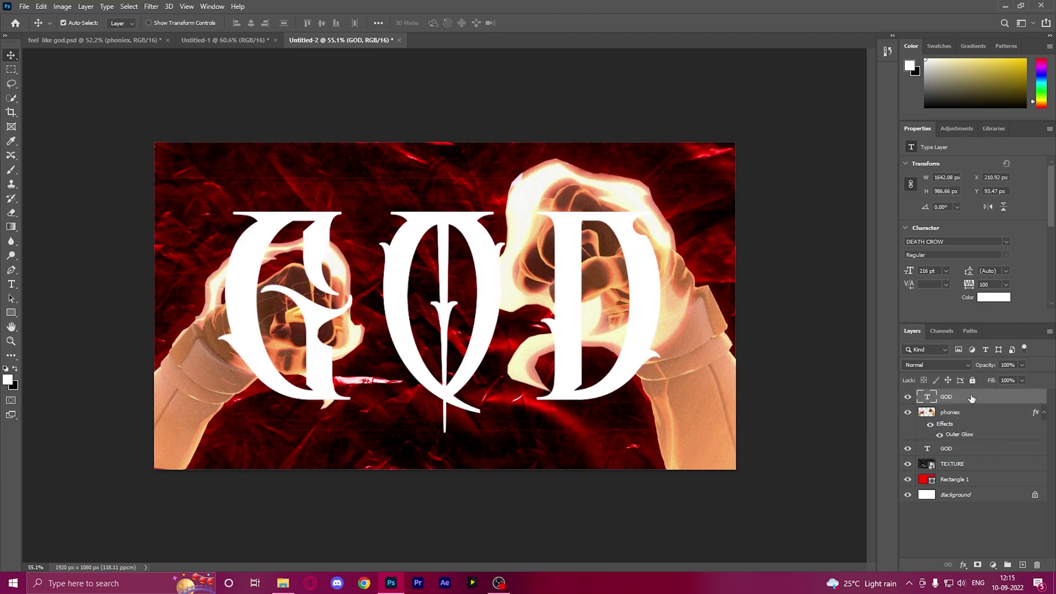
# - Add a white outside Stroke effect to the upper GOD text layer
pyautogui.click(966, 566)
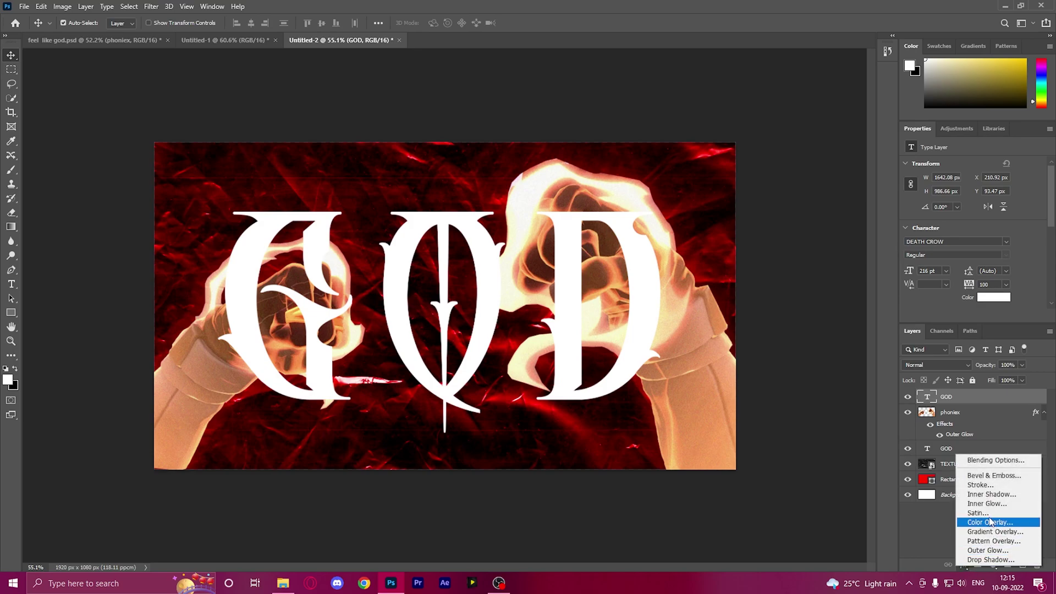
pyautogui.click(1004, 487)
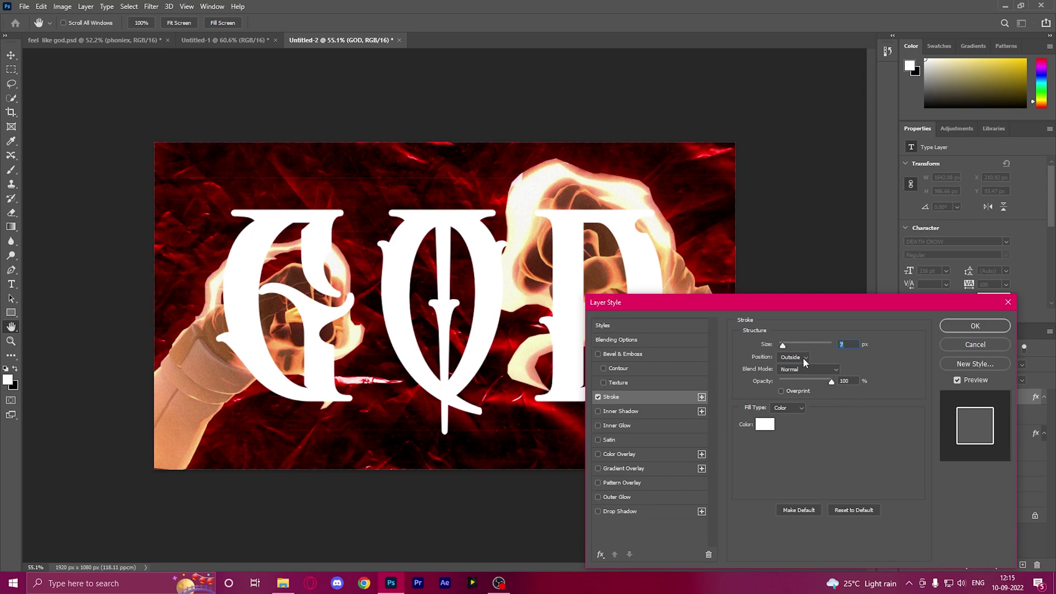
pyautogui.click(984, 329)
# - Set the upper GOD layer's fill to 0% and its opacity to 29%, leaving a faint outline
pyautogui.moveTo(992, 383); pyautogui.dragTo(931, 389)
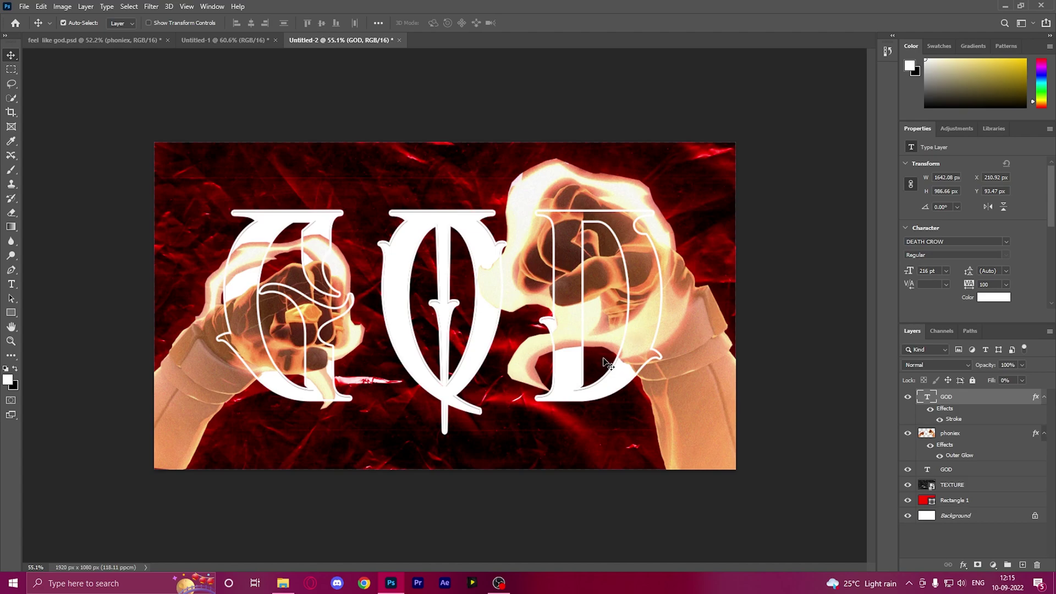
pyautogui.moveTo(986, 371); pyautogui.dragTo(938, 378)
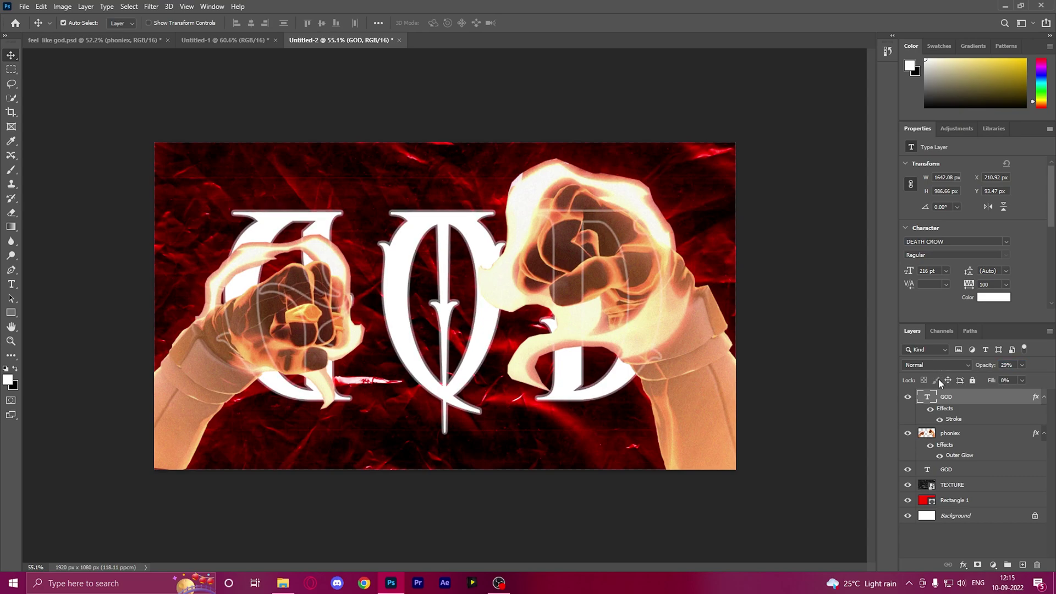
pyautogui.click(942, 536)
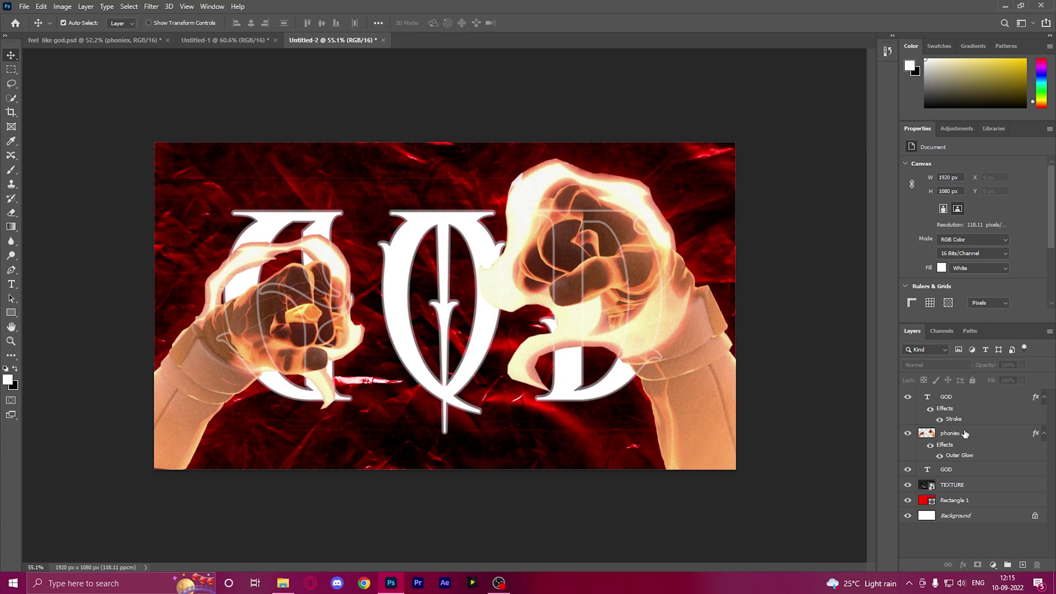
# - Add a Gradient Map adjustment layer directly above the phoniex layer
pyautogui.click(949, 437)
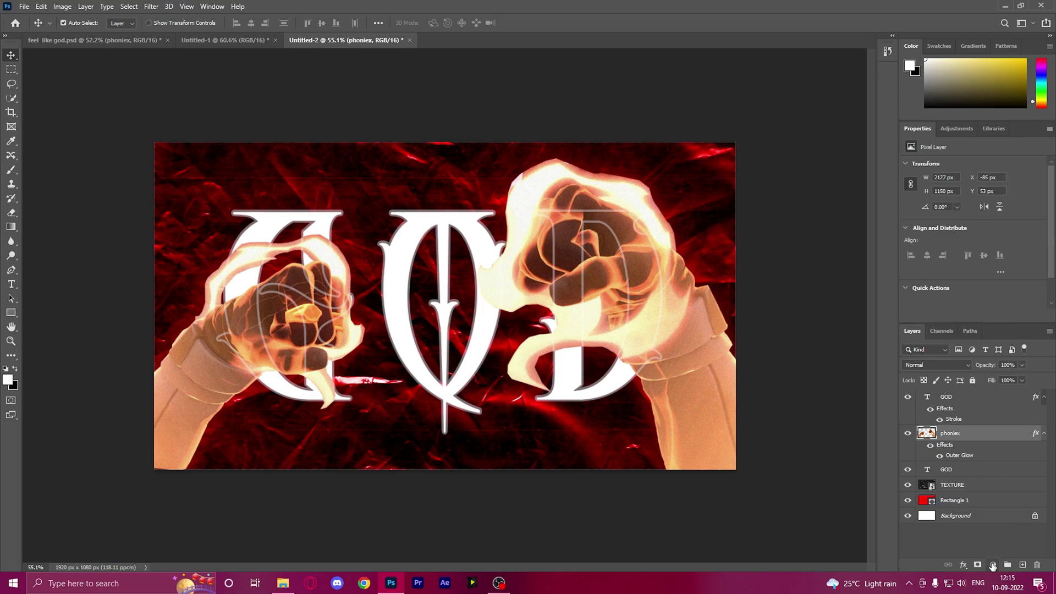
pyautogui.click(993, 565)
pyautogui.click(996, 547)
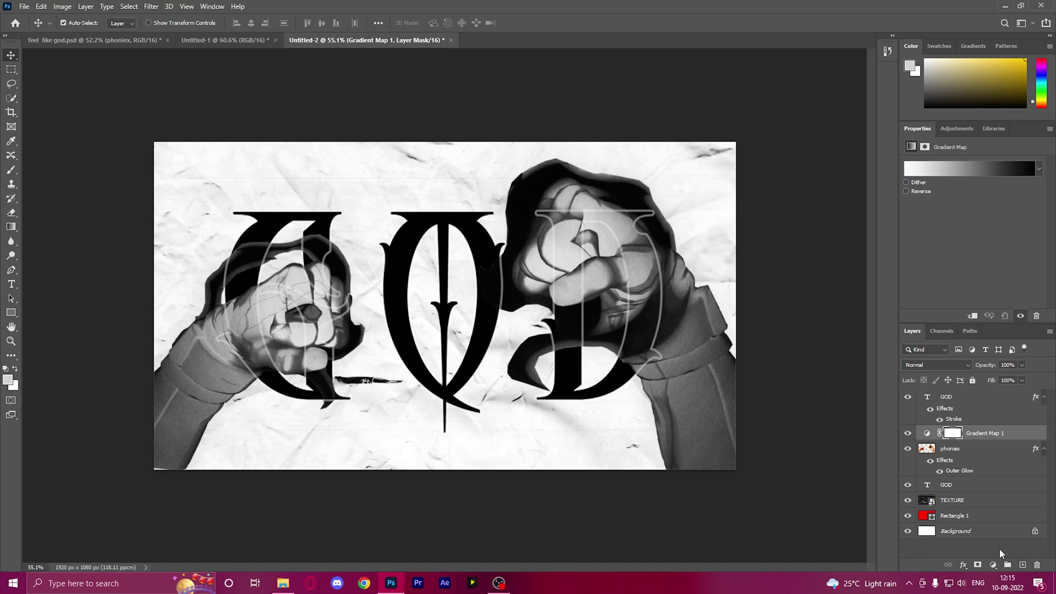
# - Edit the Gradient Map's gradient and change its black end stop to bright red, keeping the start stop white
pyautogui.click(954, 175)
pyautogui.click(955, 174)
pyautogui.click(1042, 128)
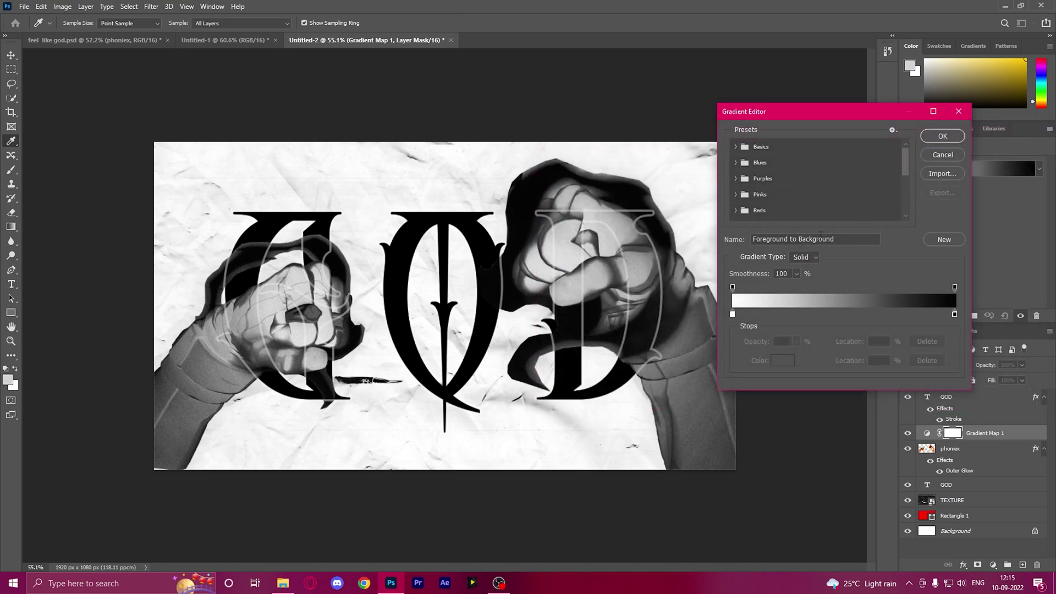
pyautogui.doubleClick(733, 317)
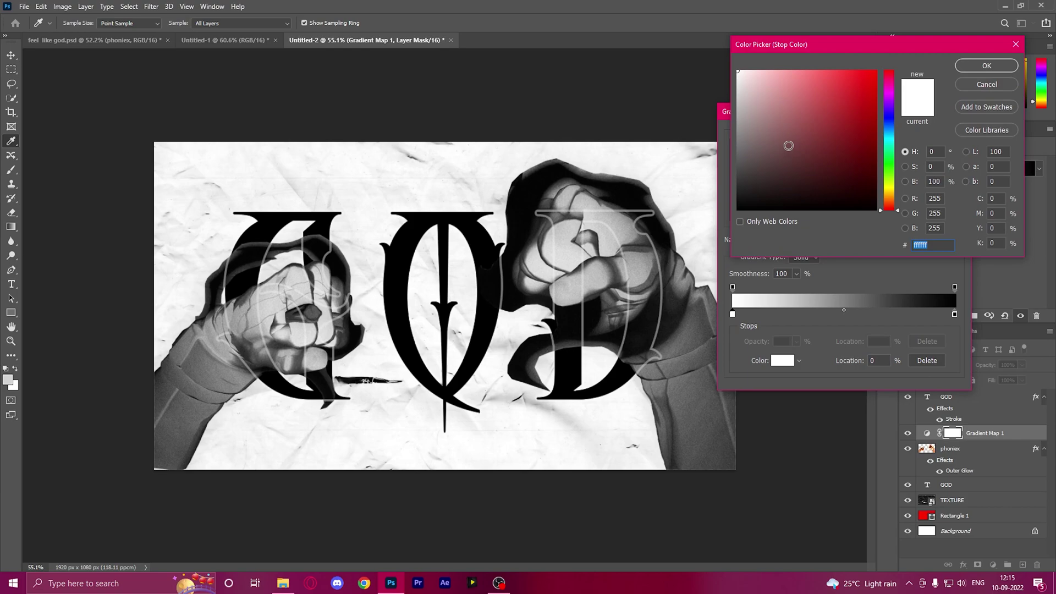
pyautogui.click(971, 86)
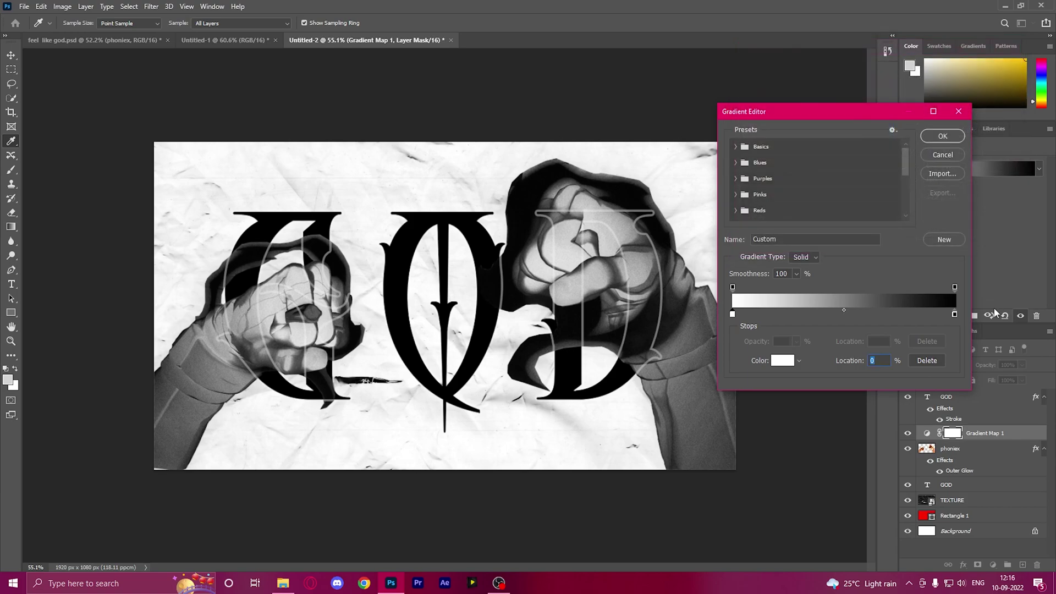
pyautogui.doubleClick(955, 315)
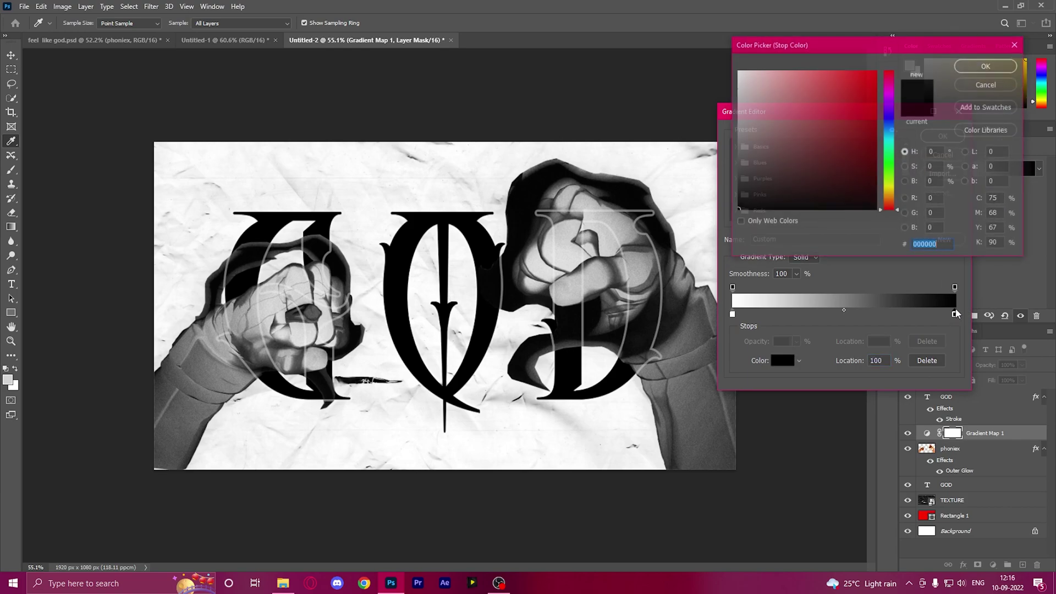
pyautogui.click(876, 67)
pyautogui.click(995, 69)
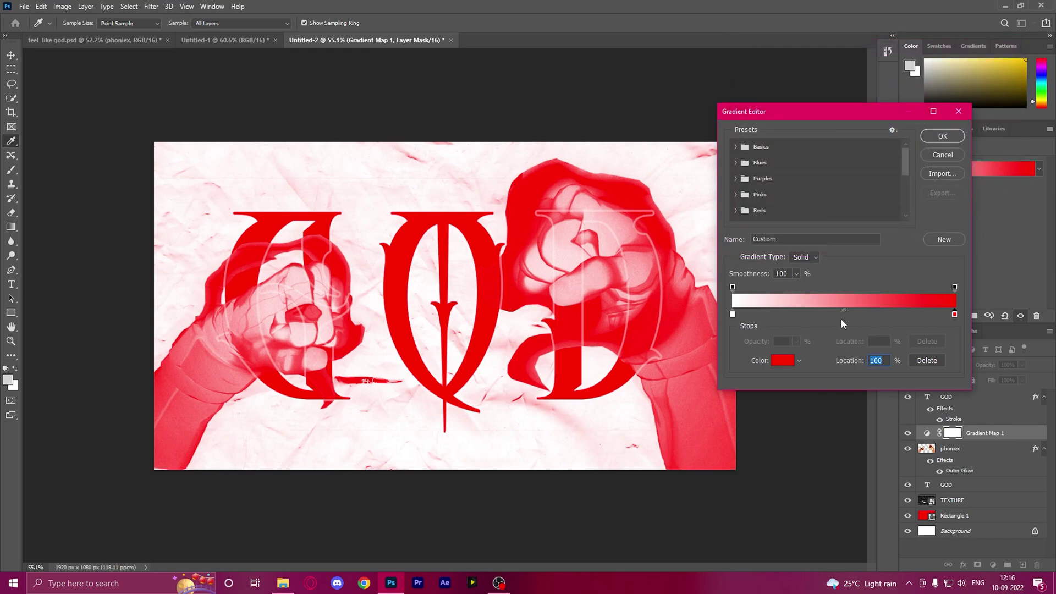
# - Add a middle color stop at 48% in the gradient and set it to black (000000)
pyautogui.click(842, 301)
pyautogui.click(840, 315)
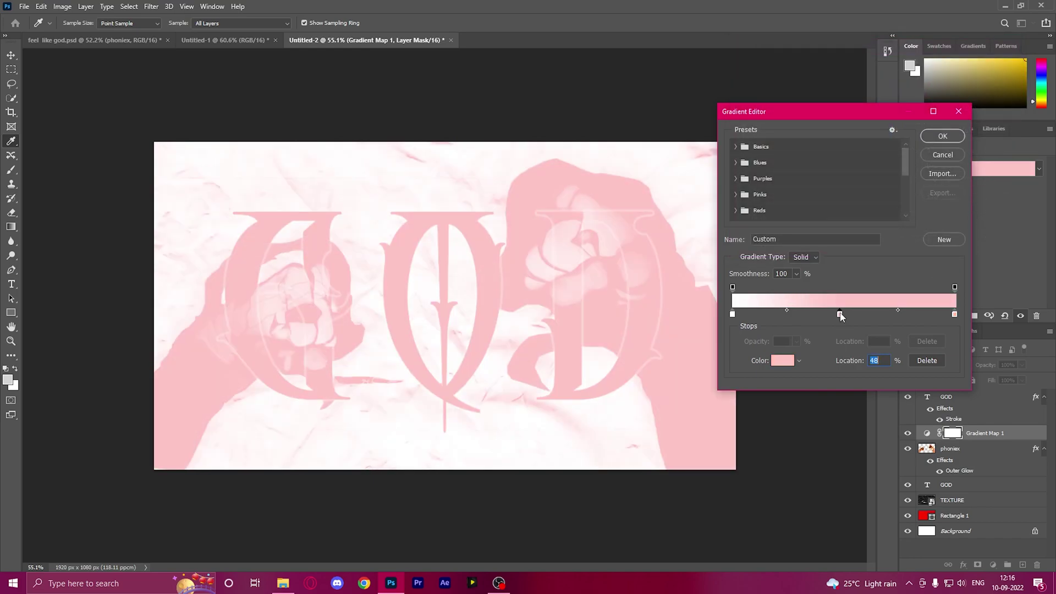
pyautogui.doubleClick(838, 314)
pyautogui.click(781, 245)
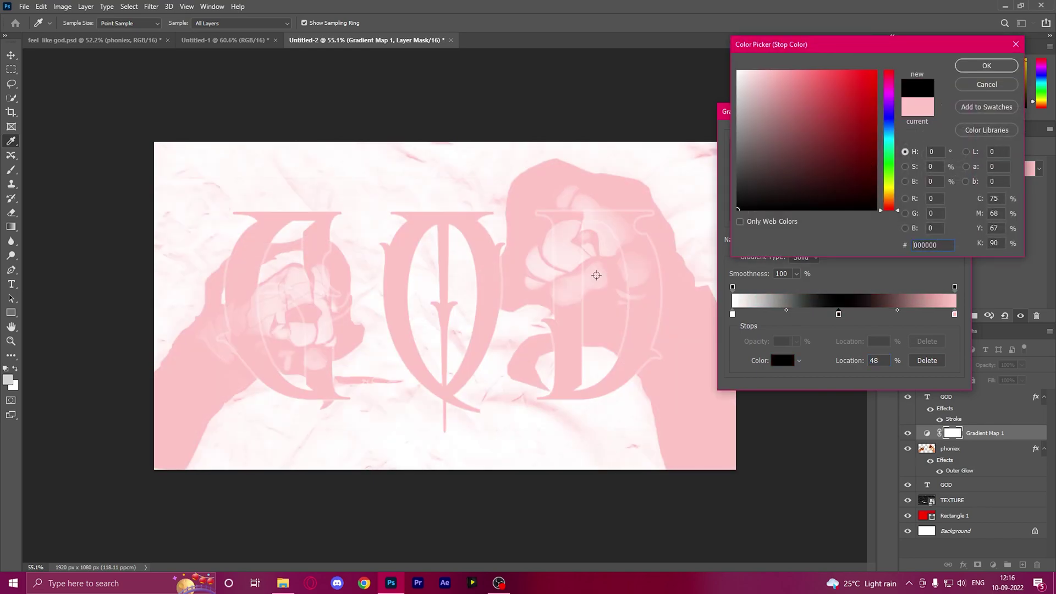
pyautogui.click(998, 68)
# - Set the gradient's end stop to bright red, move the black stop to 50%, and apply the gradient
pyautogui.doubleClick(955, 314)
pyautogui.click(858, 70)
pyautogui.click(999, 68)
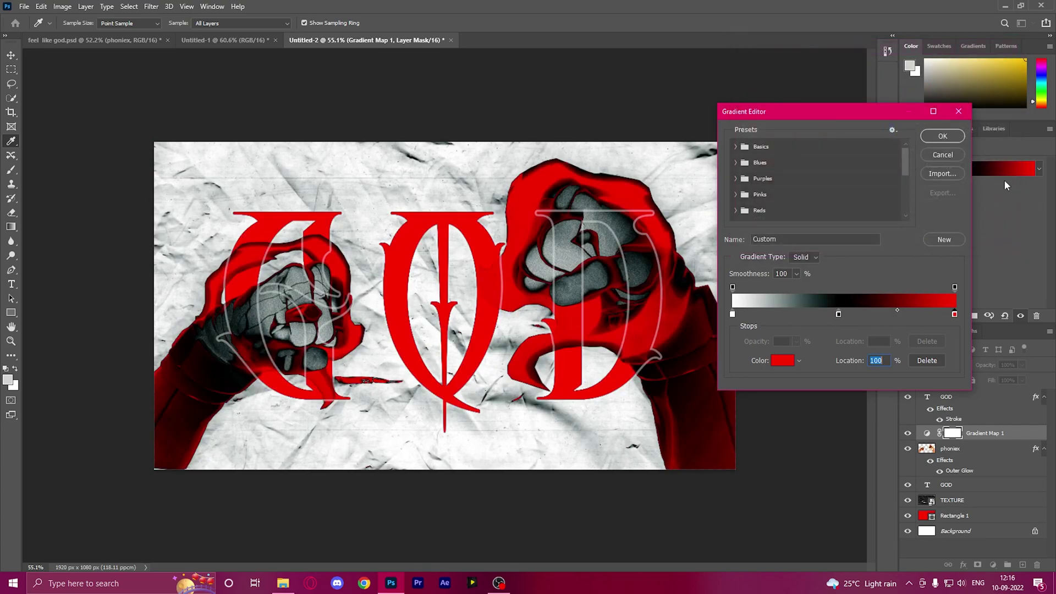
pyautogui.moveTo(838, 314); pyautogui.dragTo(845, 314)
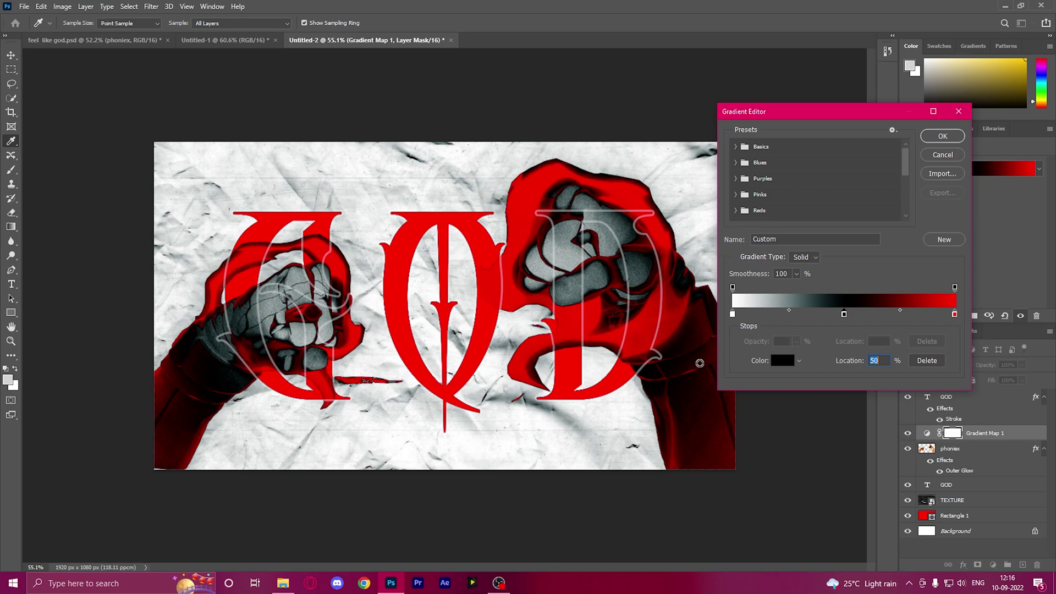
pyautogui.click(944, 139)
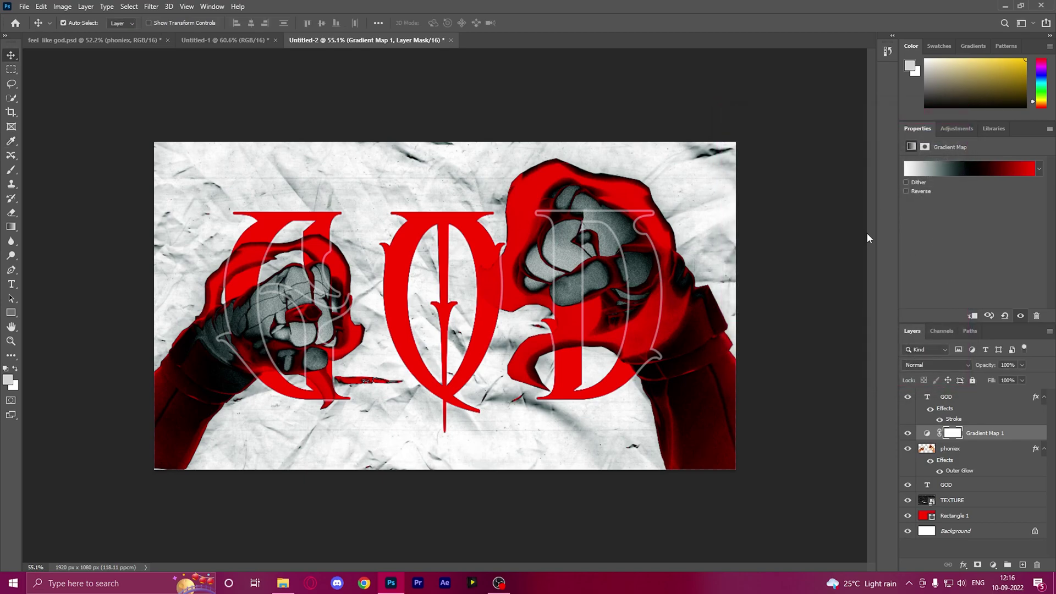
# - Clip the Gradient Map layer to the phoniex layer so that it recolors only the hands
pyautogui.click(982, 435)
pyautogui.rightClick(983, 433)
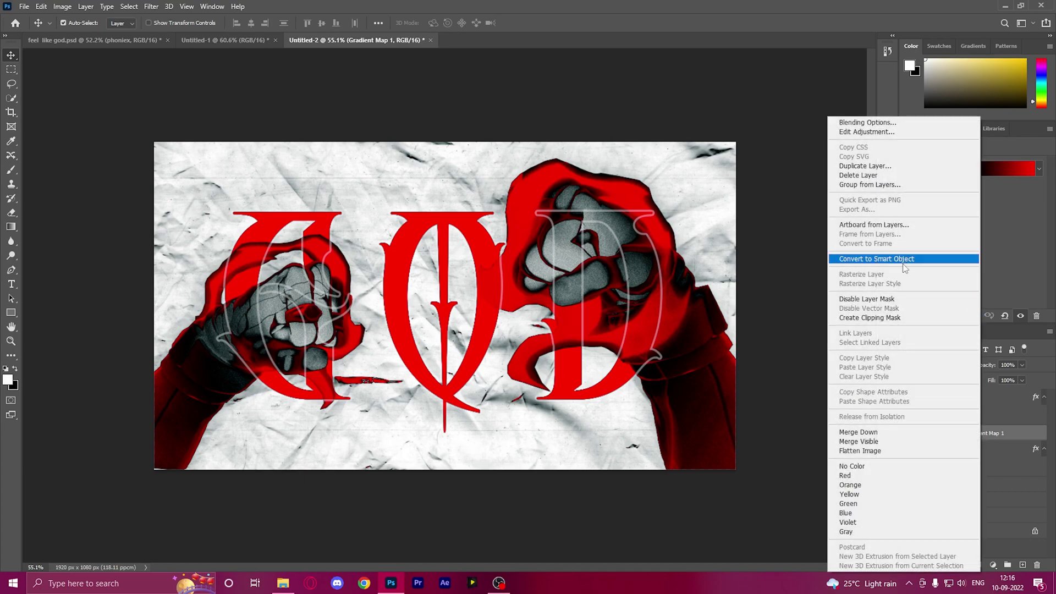
pyautogui.click(907, 319)
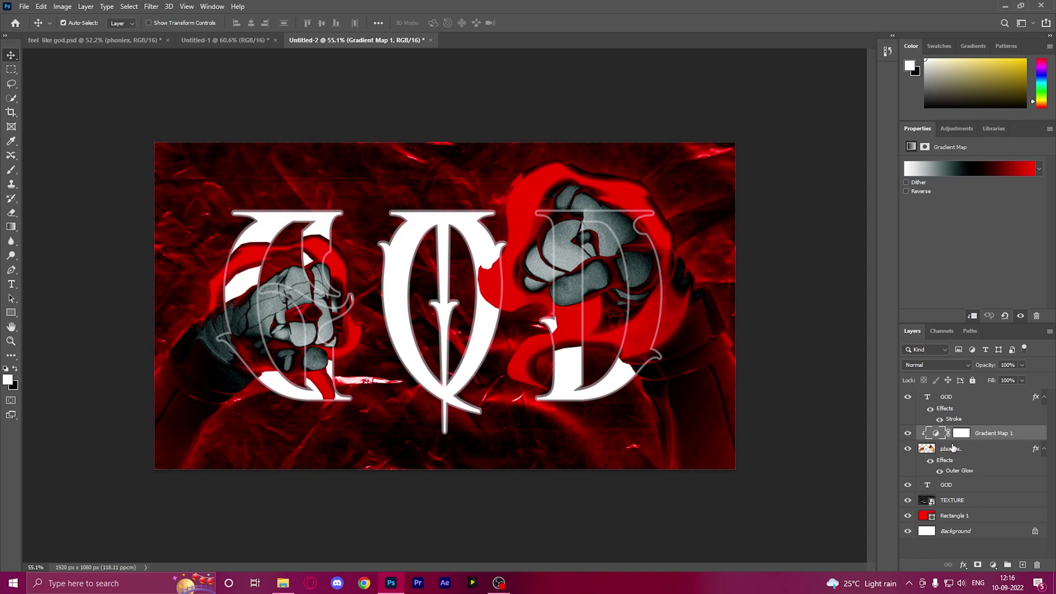
# - Release the Gradient Map layer's clipping mask and clip it to the phoniex layer again
pyautogui.rightClick(993, 436)
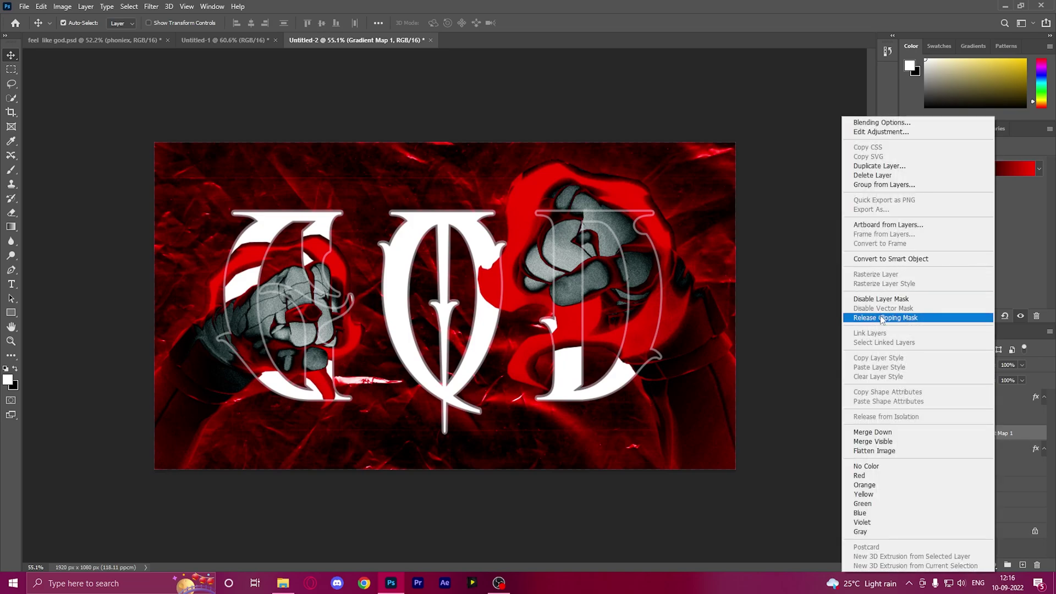
pyautogui.click(870, 319)
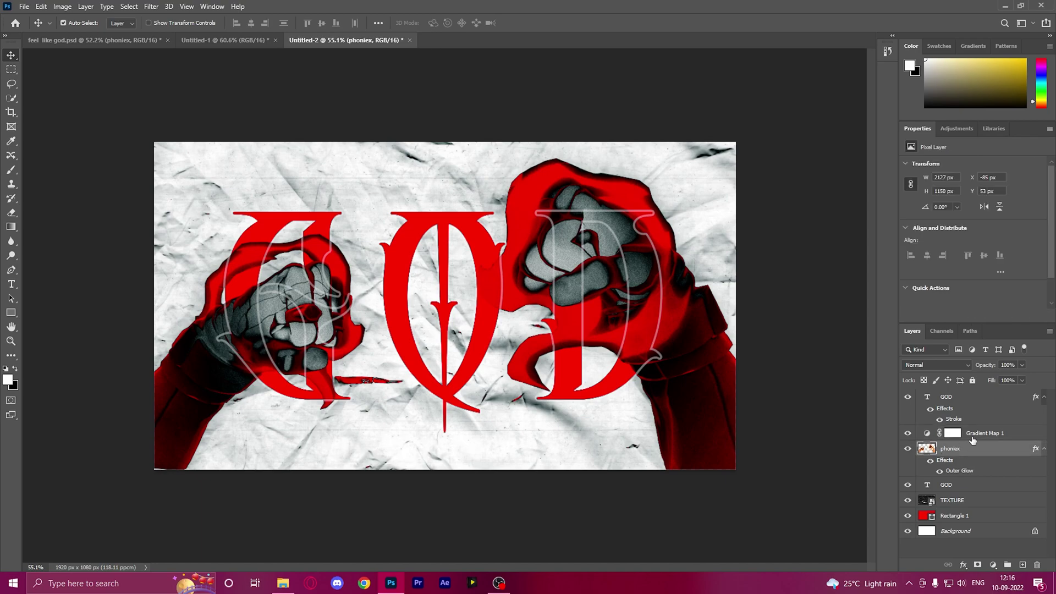
pyautogui.click(953, 433)
pyautogui.rightClick(980, 435)
pyautogui.click(879, 319)
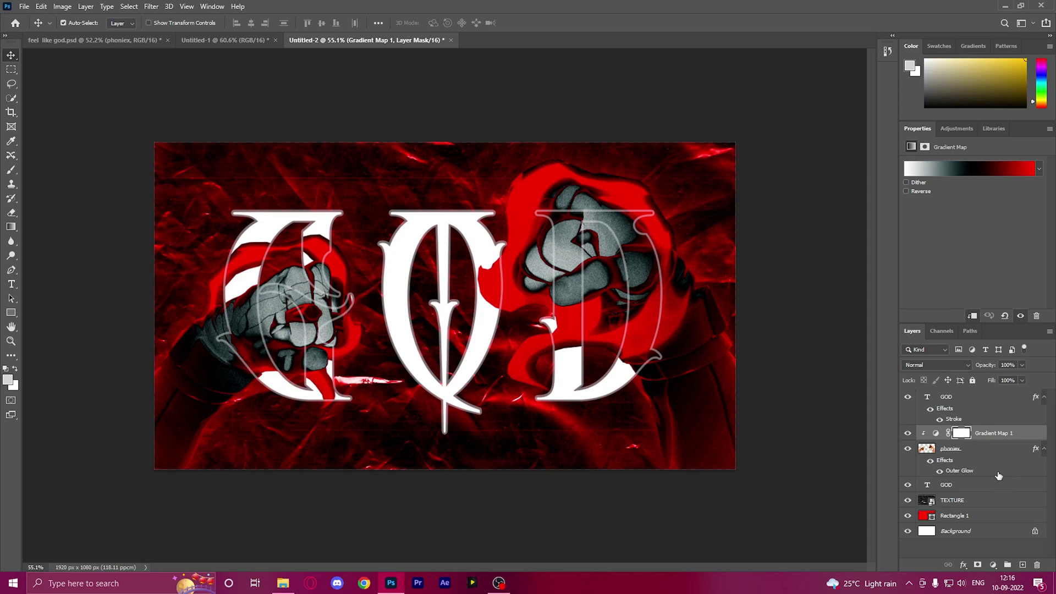
# - Place the scan lines image from the unique thumbs folder over the full canvas and move its layer beneath the lower GOD text
pyautogui.click(283, 583)
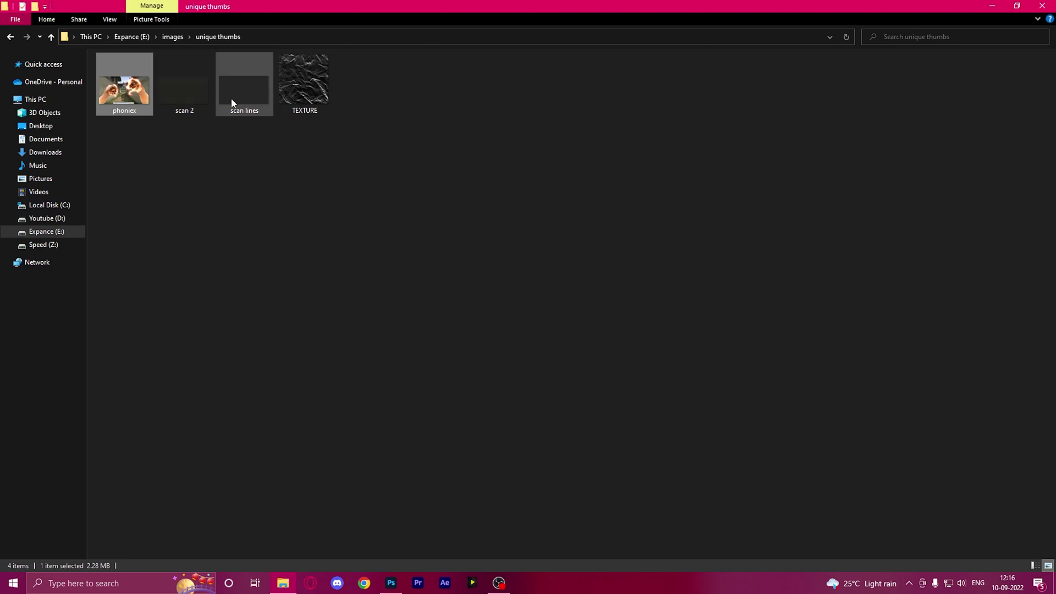
pyautogui.moveTo(238, 92); pyautogui.dragTo(417, 394)
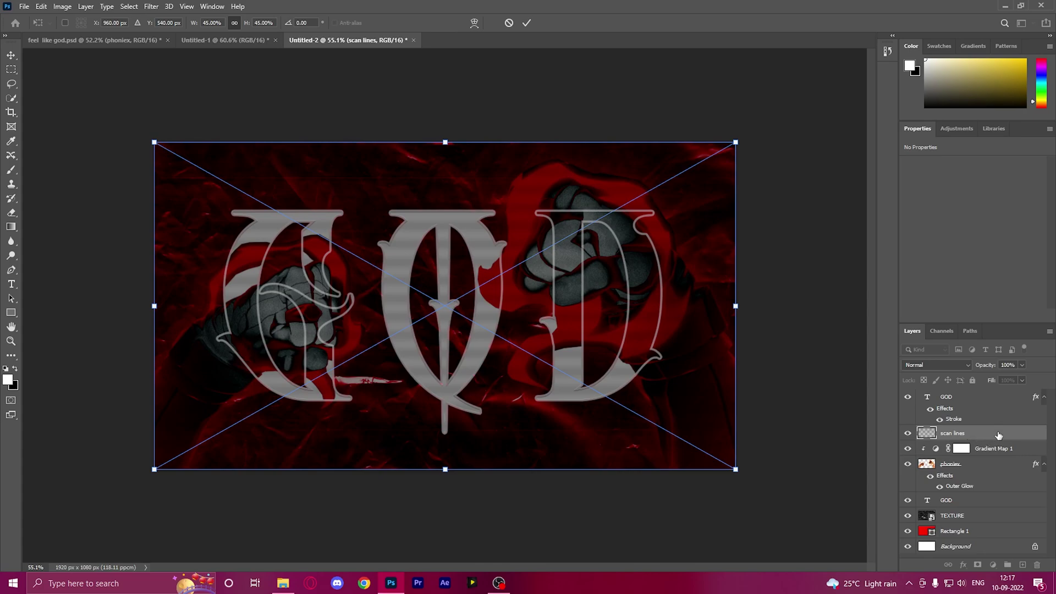
pyautogui.press('Return')
pyautogui.moveTo(1003, 440); pyautogui.dragTo(997, 514)
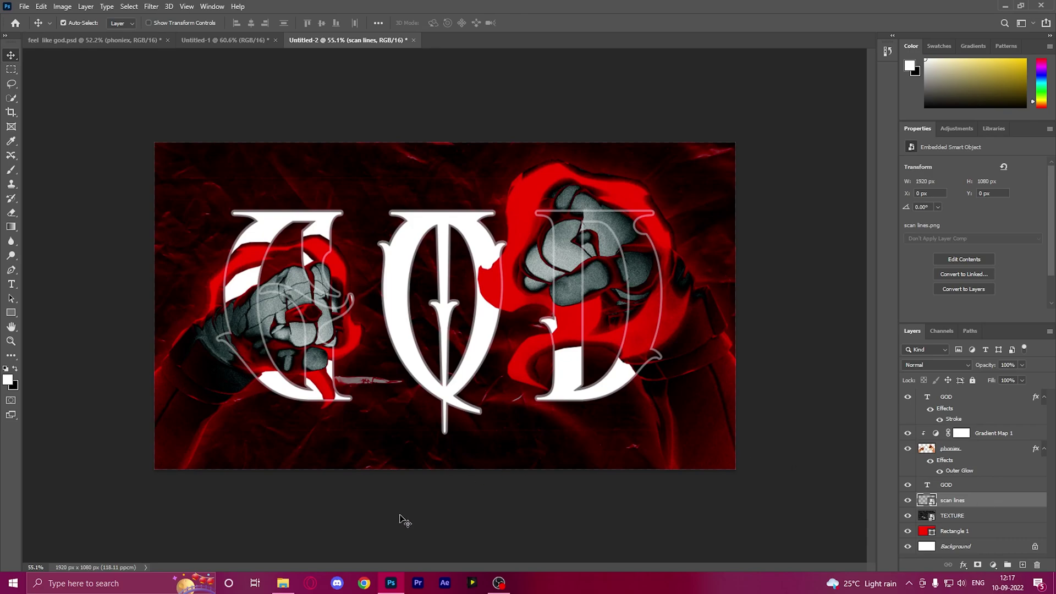
# - Place the scan 2 image from the unique thumbs folder and move its layer just above the lower GOD text
pyautogui.click(283, 583)
pyautogui.moveTo(207, 88); pyautogui.dragTo(436, 323)
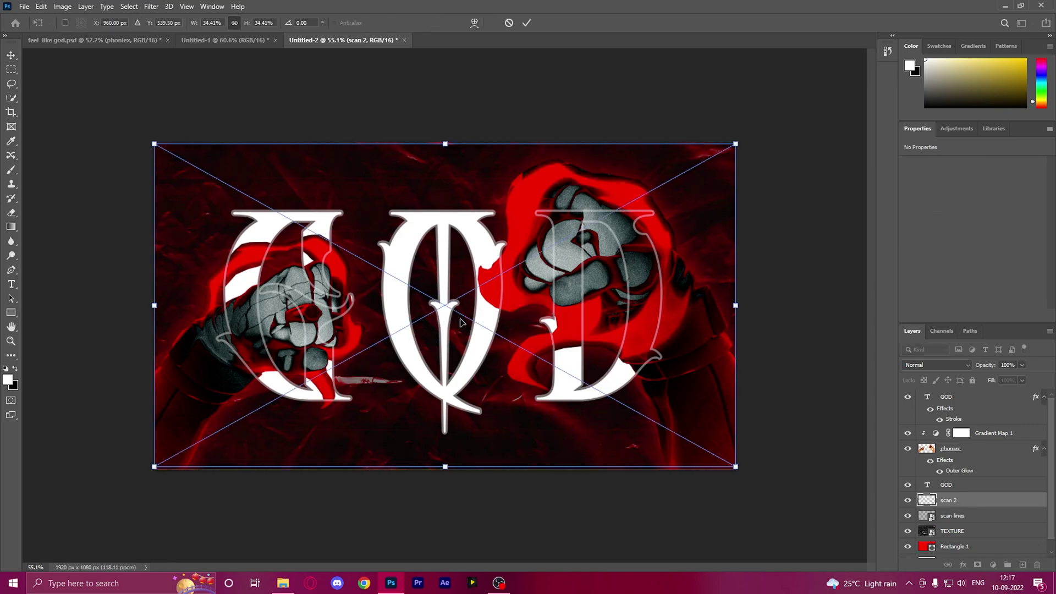
pyautogui.press('Return')
pyautogui.moveTo(960, 505); pyautogui.dragTo(963, 482)
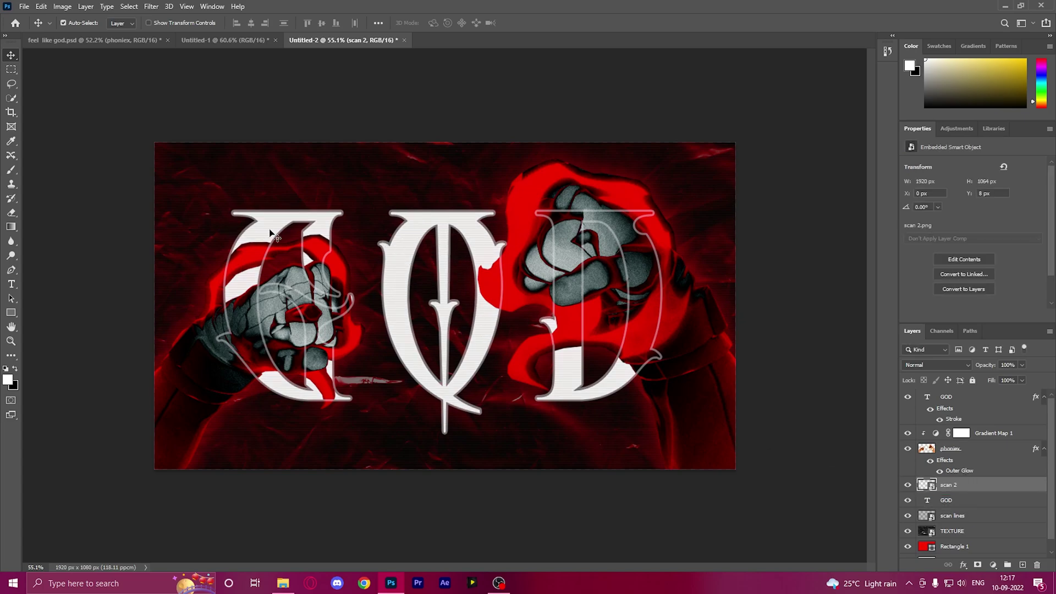
# - Add a white Outer Glow to the lower GOD text with opacity about 51%, spread 5% and size 83 px
pyautogui.click(962, 501)
pyautogui.click(963, 565)
pyautogui.click(992, 552)
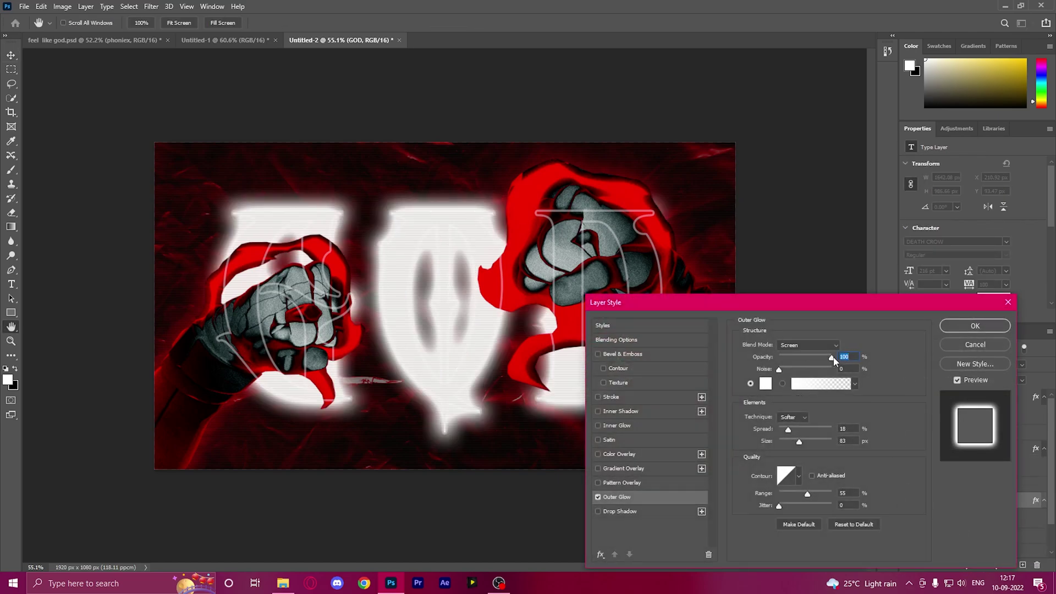
pyautogui.moveTo(835, 360); pyautogui.dragTo(807, 357)
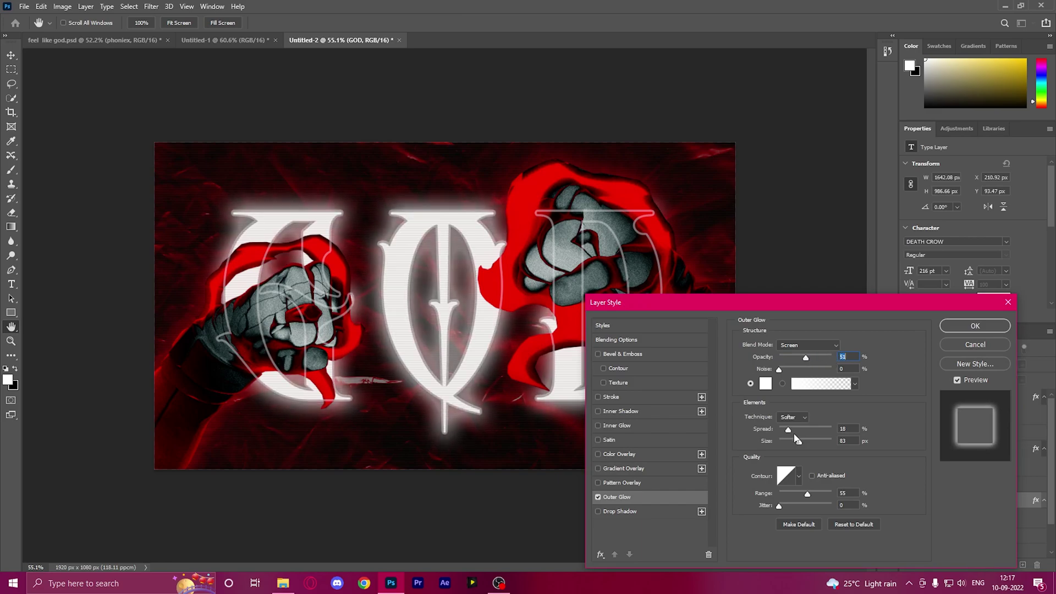
pyautogui.moveTo(788, 430); pyautogui.dragTo(782, 433)
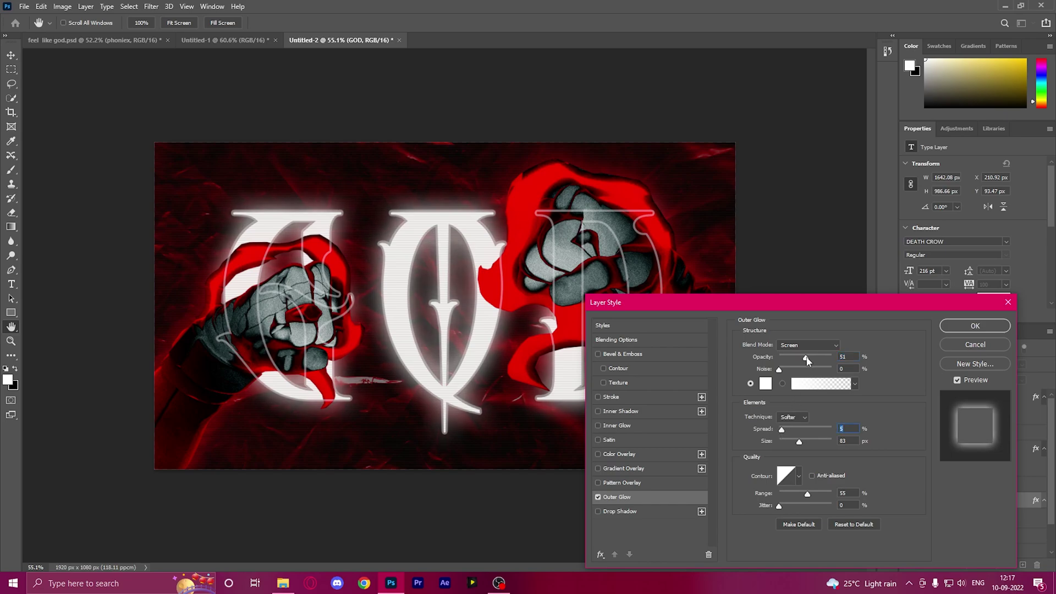
pyautogui.moveTo(807, 359); pyautogui.dragTo(806, 360)
pyautogui.click(974, 326)
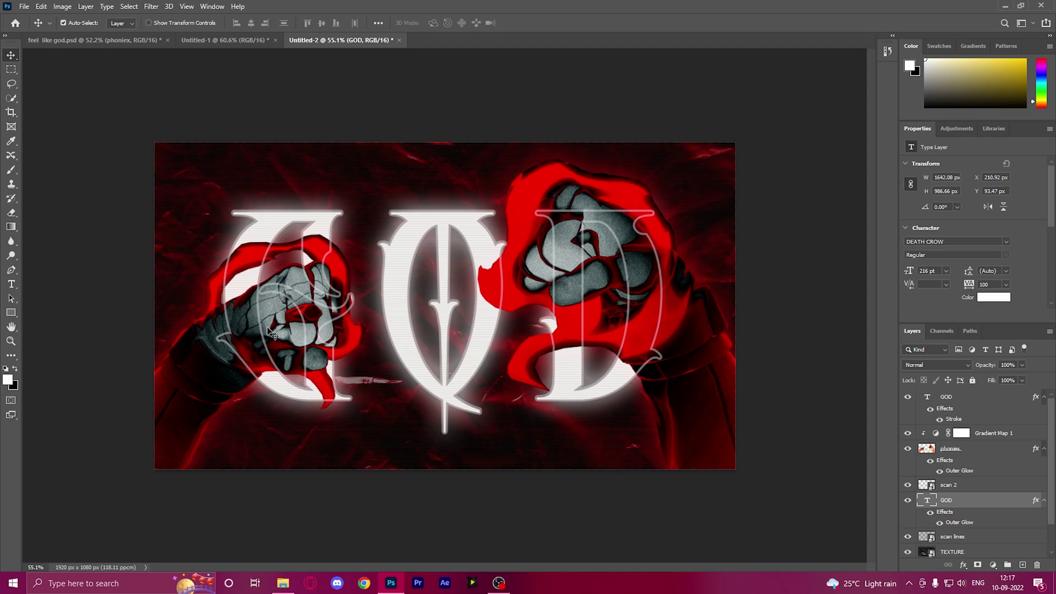
# - Create a new empty layer above the Gradient Map layer
pyautogui.scroll(6, 280, 341)
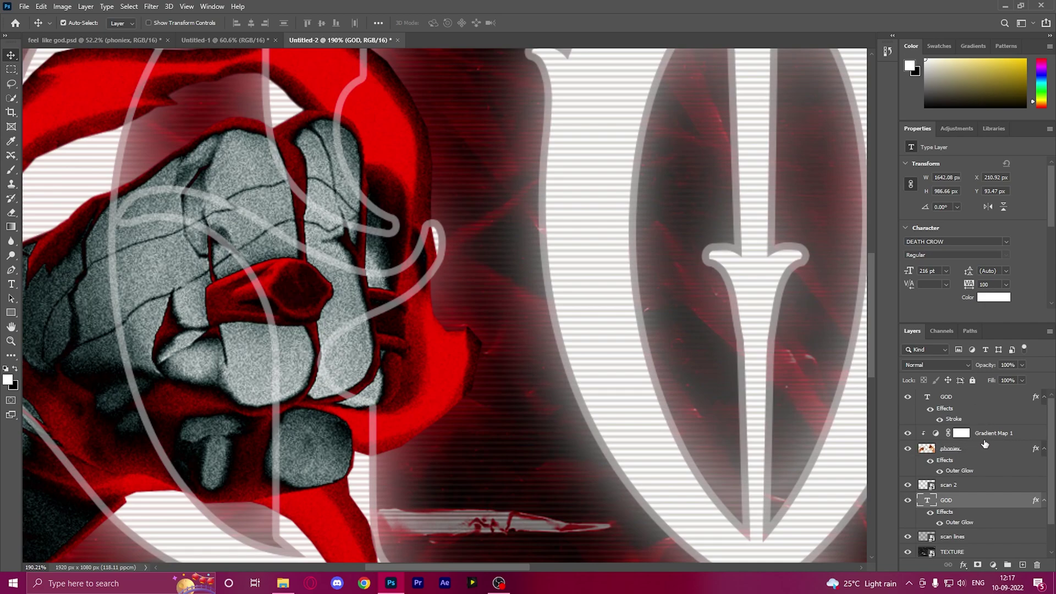
pyautogui.click(994, 435)
pyautogui.click(1023, 565)
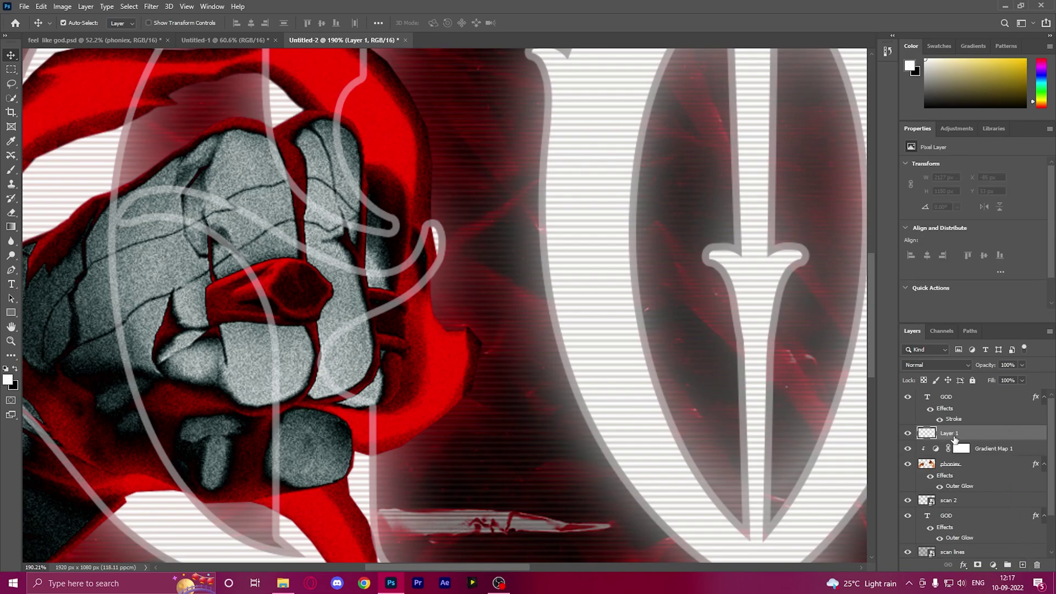
# - Trace a closed Pen path around the dark red rounded knuckle area at the center of the smaller fist
pyautogui.press('p')
pyautogui.scroll(5, 281, 309)
pyautogui.click(336, 244)
pyautogui.click(358, 211)
pyautogui.click(374, 193)
pyautogui.click(396, 184)
pyautogui.click(426, 187)
pyautogui.click(445, 203)
pyautogui.click(466, 224)
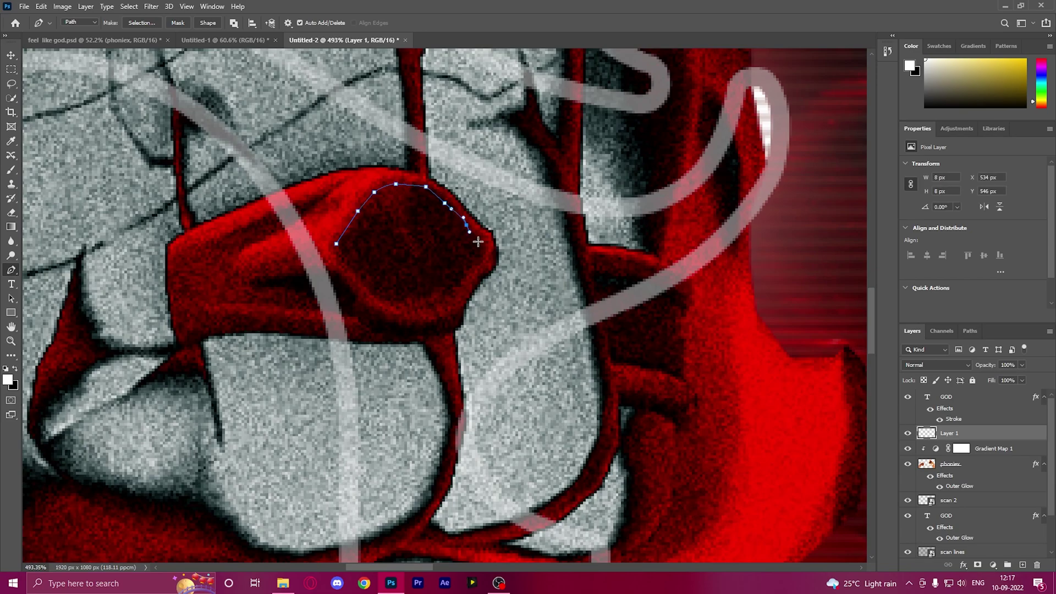
pyautogui.click(485, 246)
pyautogui.click(483, 260)
pyautogui.click(466, 276)
pyautogui.click(462, 282)
pyautogui.click(454, 287)
pyautogui.click(449, 292)
pyautogui.click(431, 305)
pyautogui.click(398, 306)
pyautogui.click(391, 305)
pyautogui.click(379, 301)
pyautogui.click(371, 295)
pyautogui.click(363, 288)
pyautogui.click(350, 271)
pyautogui.click(339, 257)
pyautogui.click(330, 245)
pyautogui.click(336, 244)
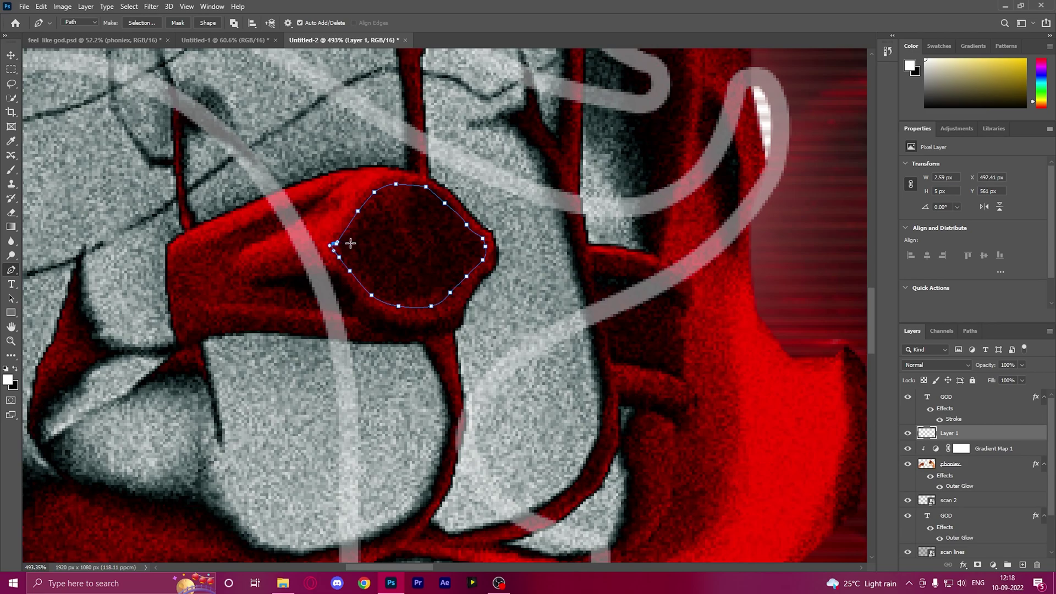
# - Fill the traced path on the new layer with solid white at 100% opacity in Normal mode
pyautogui.rightClick(402, 240)
pyautogui.click(436, 303)
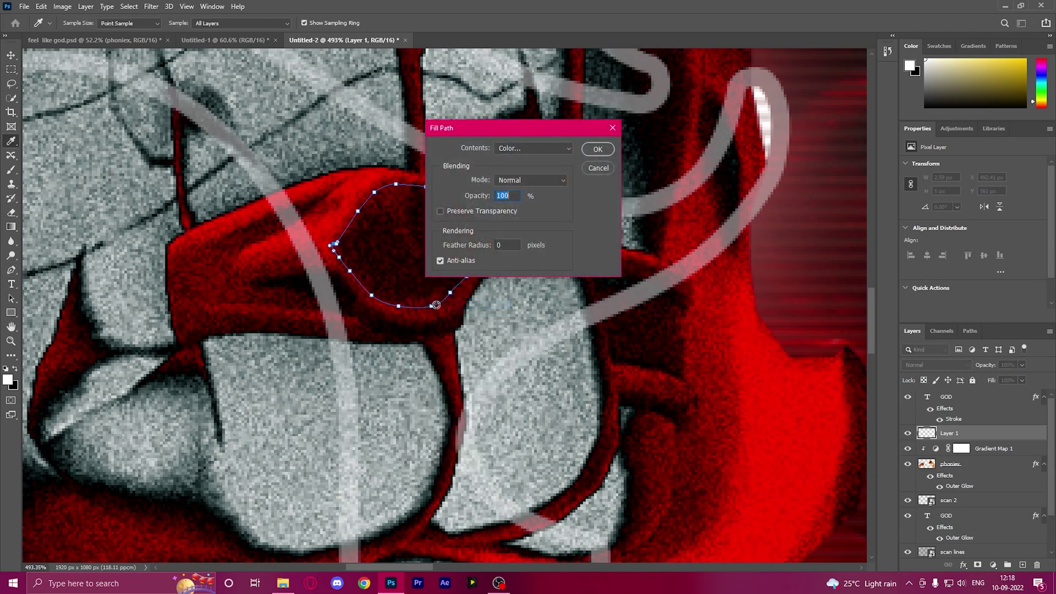
pyautogui.click(521, 151)
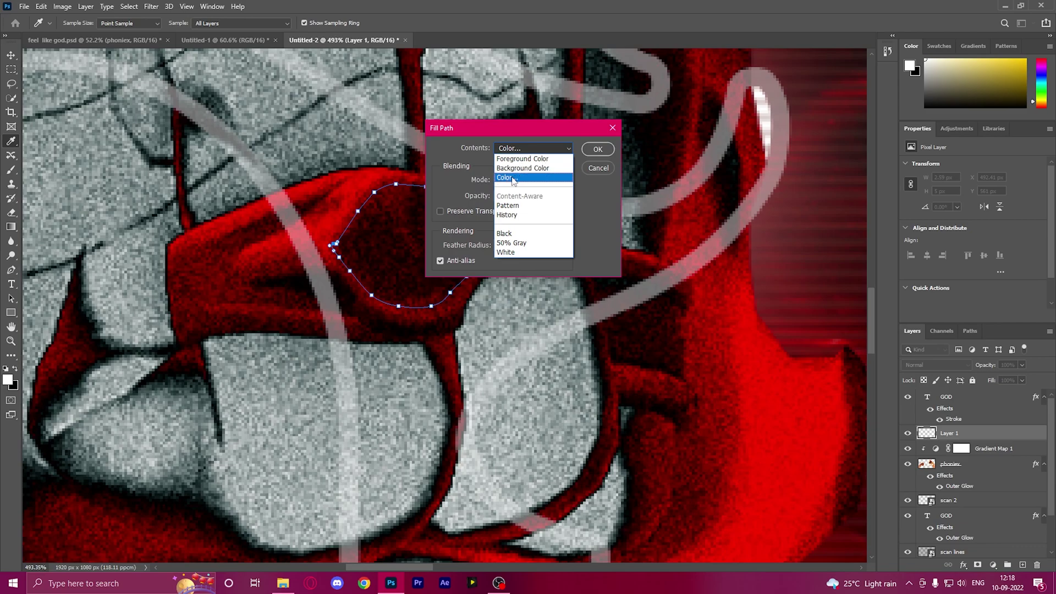
pyautogui.click(517, 175)
pyautogui.click(986, 66)
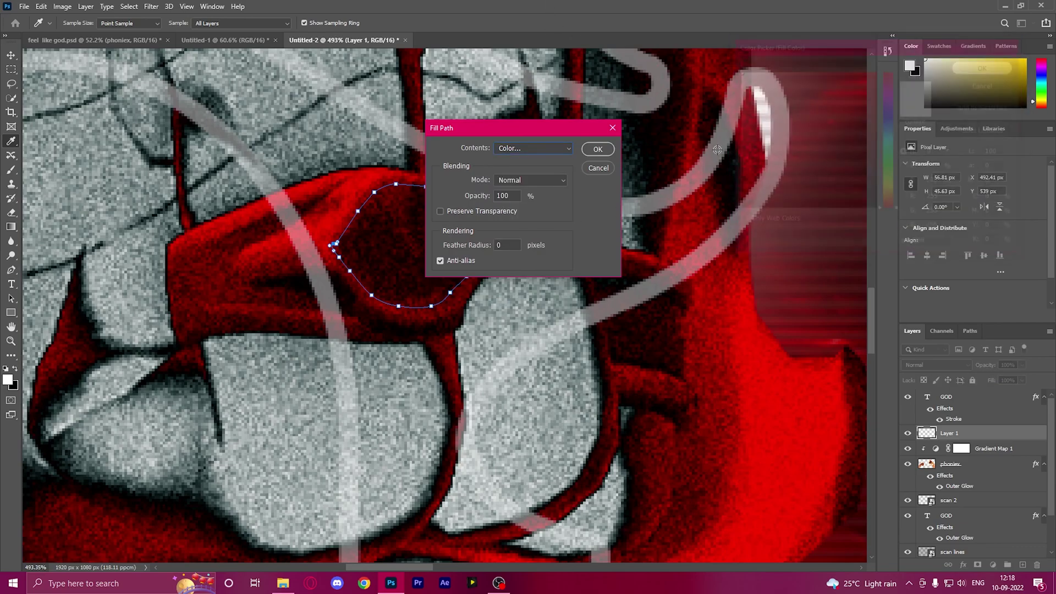
pyautogui.click(599, 149)
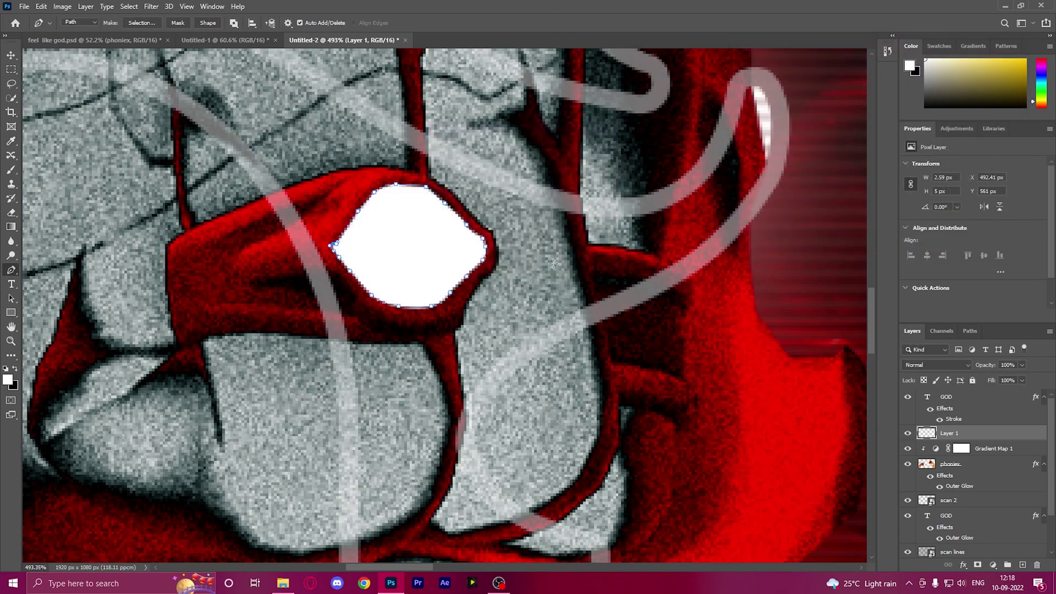
pyautogui.scroll(-4, 489, 265)
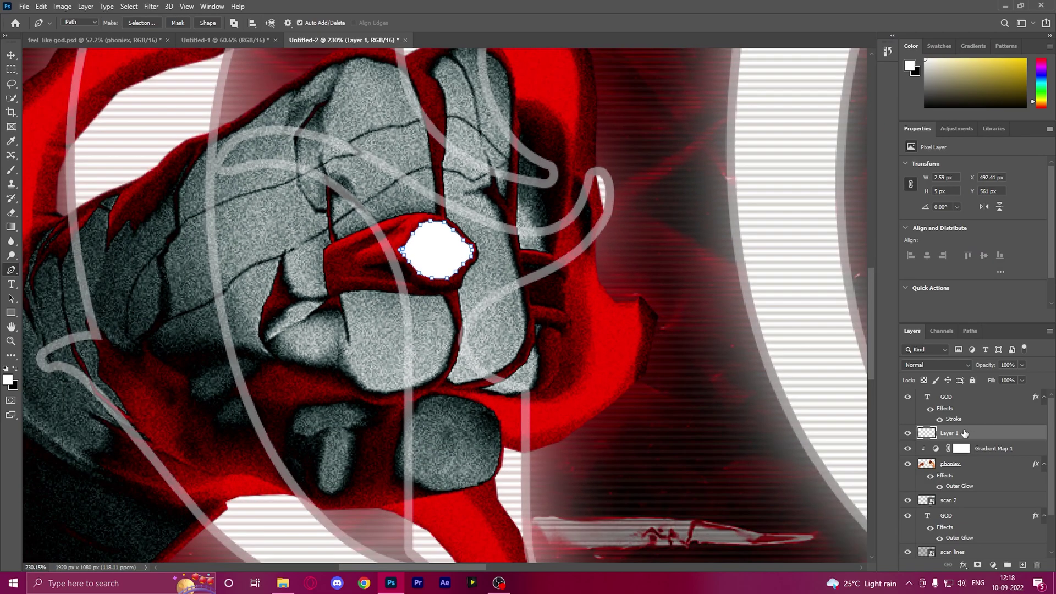
# - Add a white Outer Glow in Screen mode to the white knuckle shape's layer, with slightly increased opacity and spread and size 83 px
pyautogui.click(963, 565)
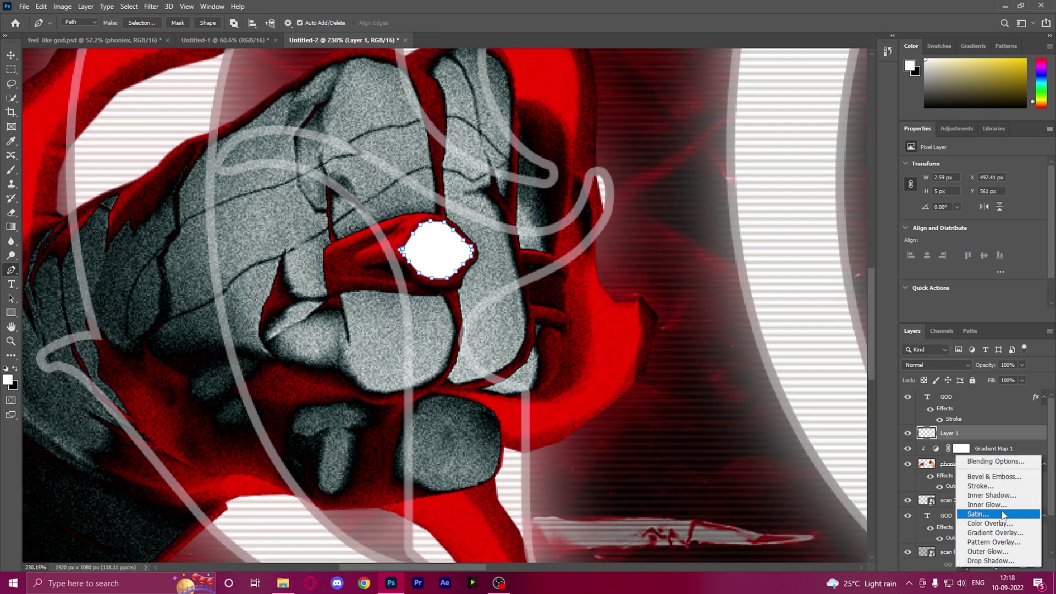
pyautogui.click(990, 551)
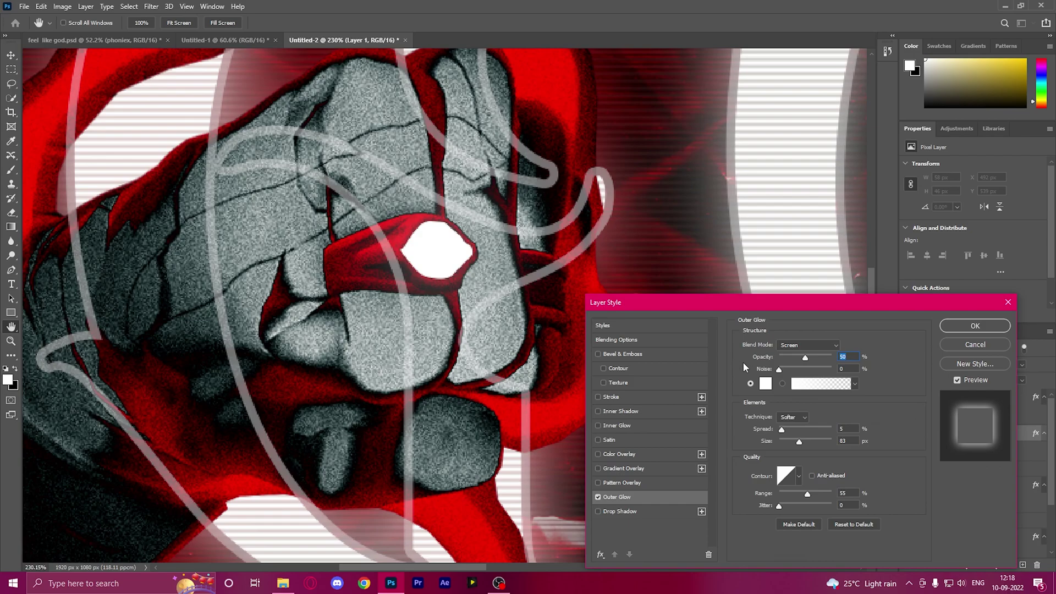
pyautogui.moveTo(814, 357)
pyautogui.mouseDown()
pyautogui.moveTo(827, 357)
pyautogui.moveTo(817, 358)
pyautogui.mouseUp()
pyautogui.moveTo(784, 432); pyautogui.dragTo(790, 431)
pyautogui.click(975, 326)
# - Convert the traced knuckle path into a selection and deselect it to clear the path outline
pyautogui.press('p')
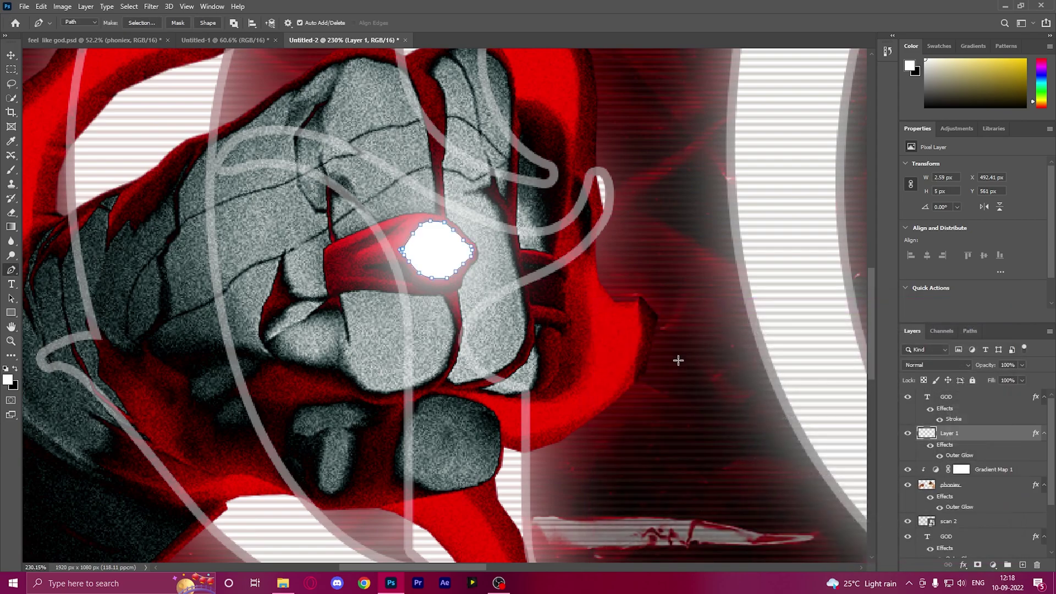
pyautogui.rightClick(438, 236)
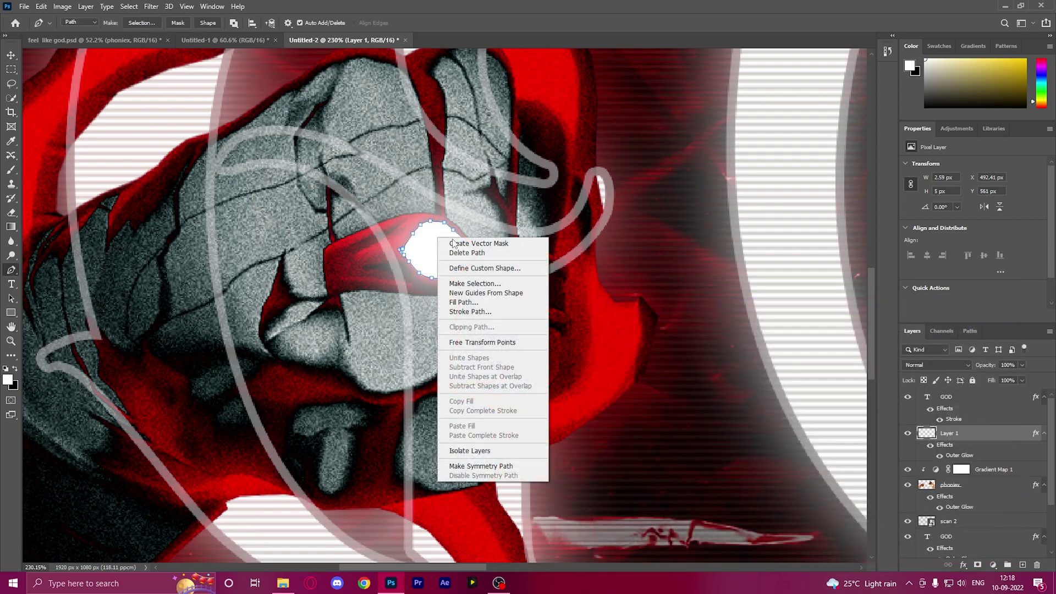
pyautogui.click(474, 288)
pyautogui.click(584, 156)
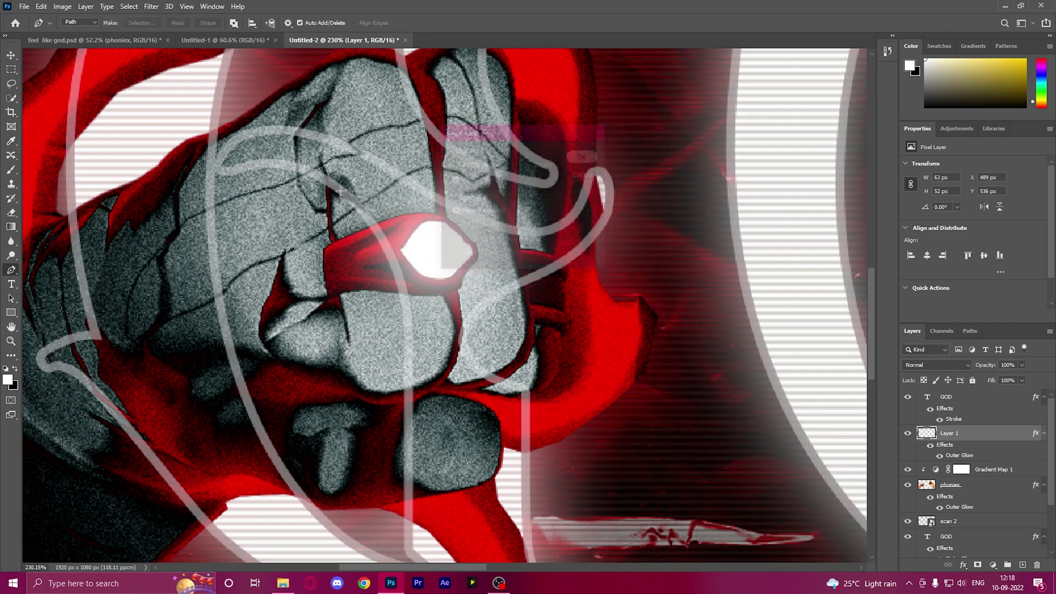
pyautogui.click(13, 98)
pyautogui.rightClick(442, 263)
pyautogui.click(462, 271)
# - Merge all layers from the top outlined GOD text down to Rectangle 1 into one layer, leaving out the Background
pyautogui.scroll(-8, 405, 303)
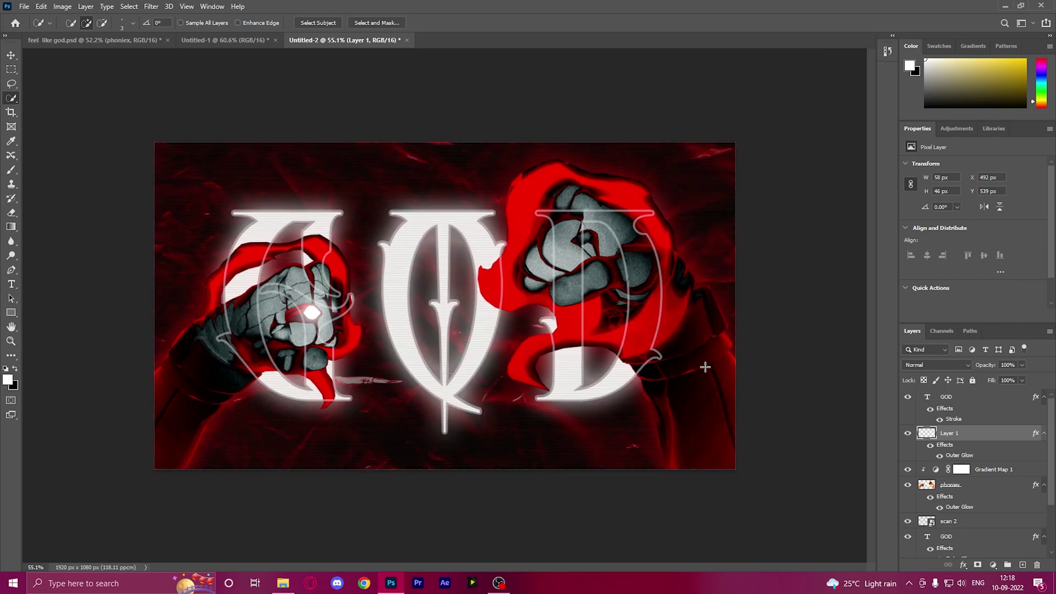
pyautogui.hotkey('ctrl', '+')
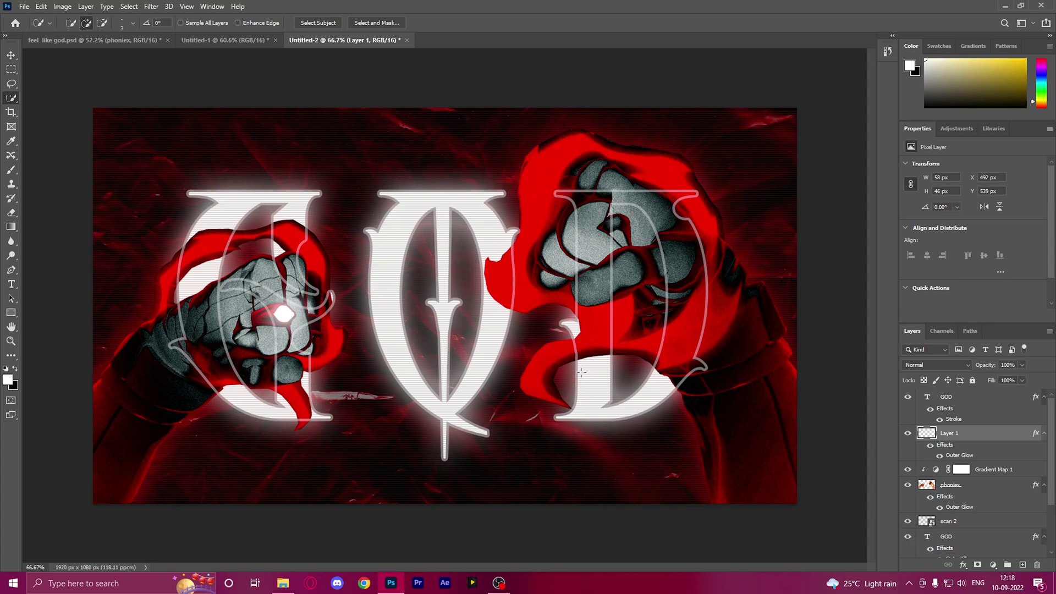
pyautogui.scroll(-2, 582, 361)
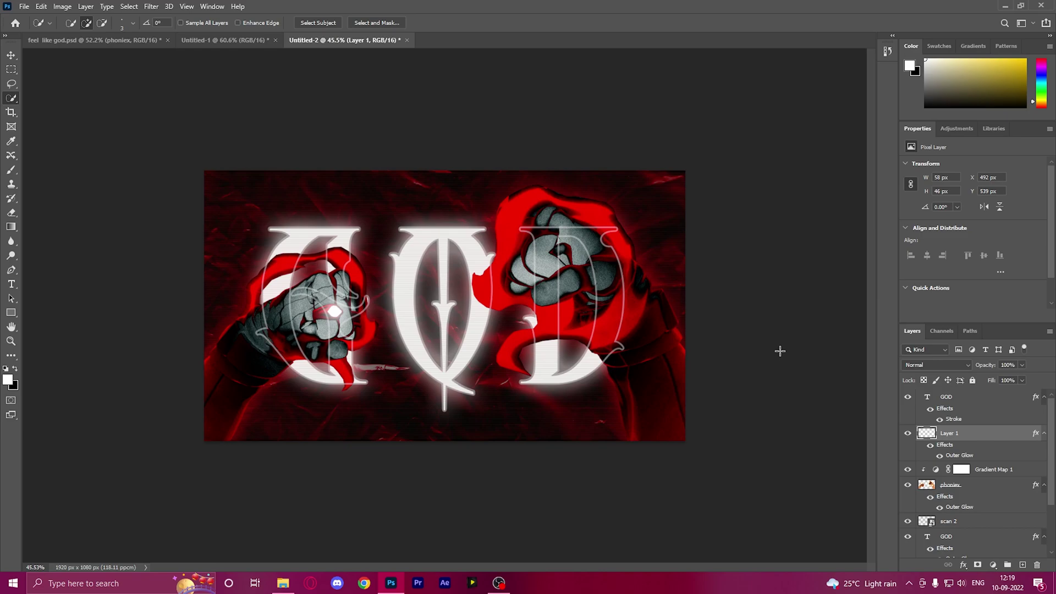
pyautogui.click(968, 402)
pyautogui.scroll(-3, 988, 450)
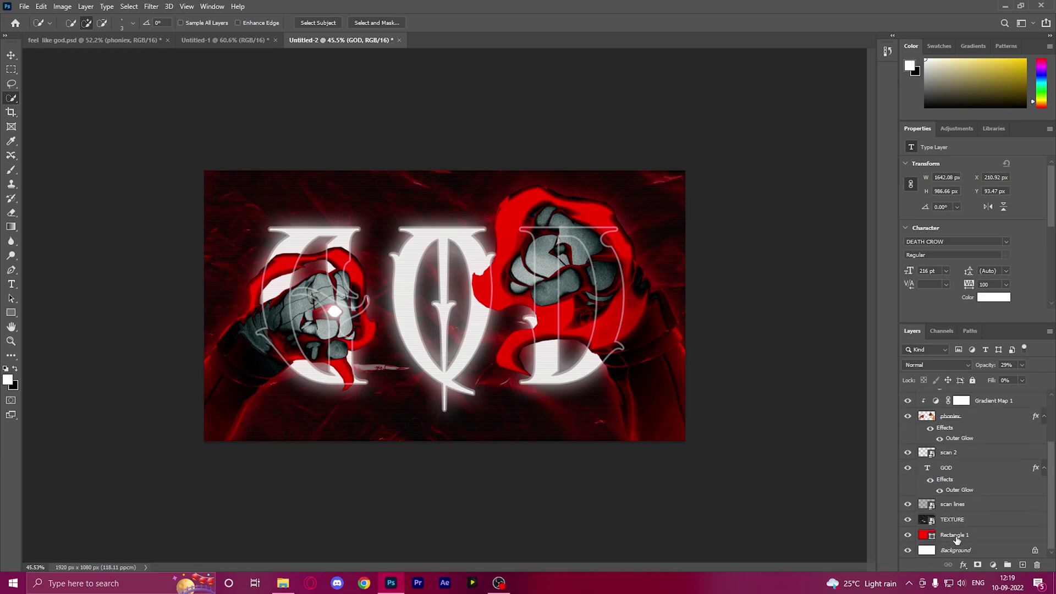
pyautogui.keyDown('shift'); pyautogui.click(954, 535); pyautogui.keyUp('shift')
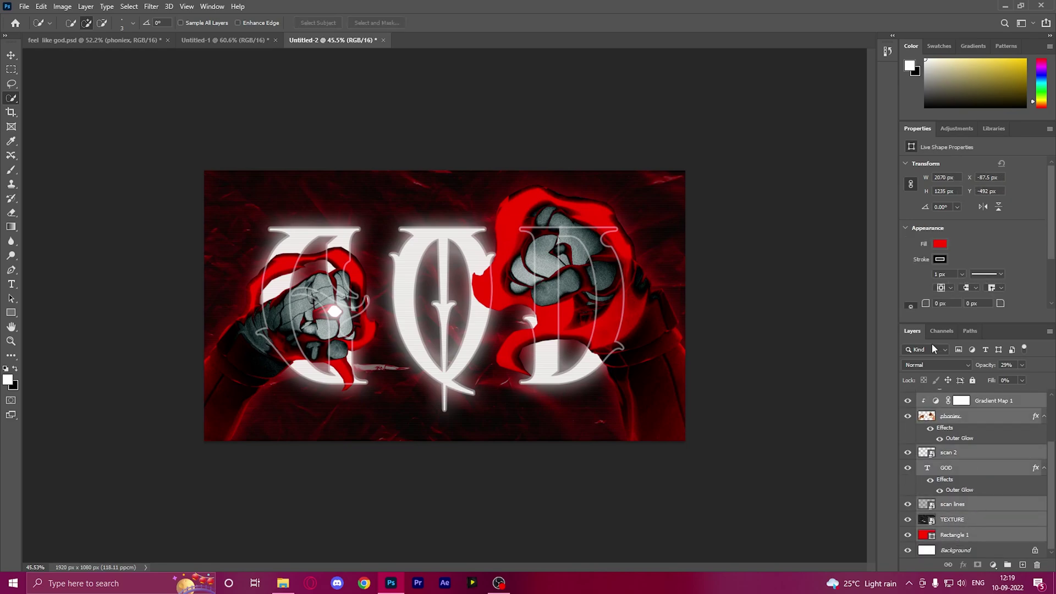
pyautogui.rightClick(975, 422)
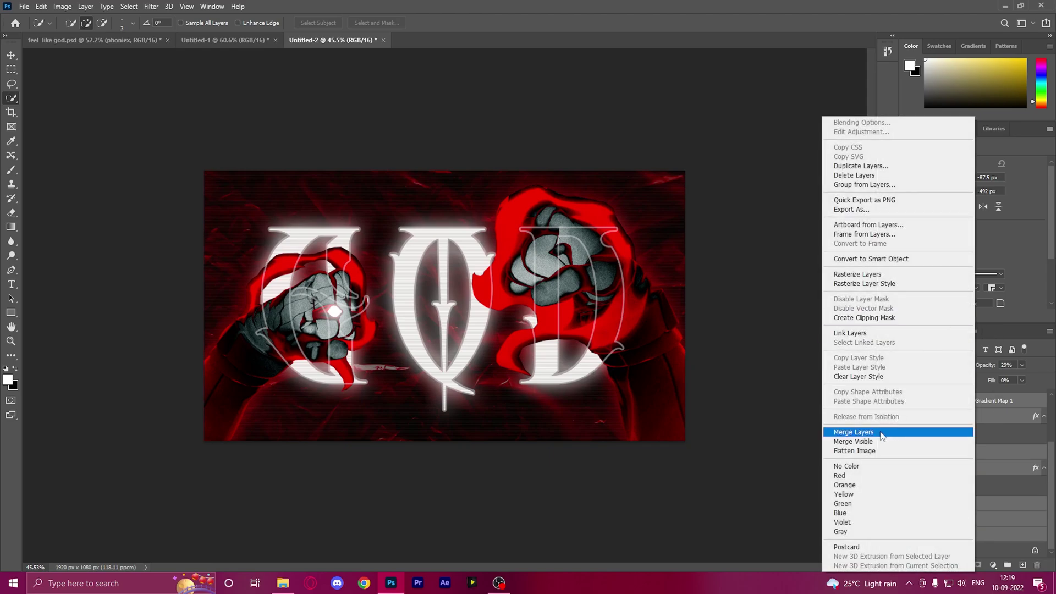
pyautogui.click(882, 435)
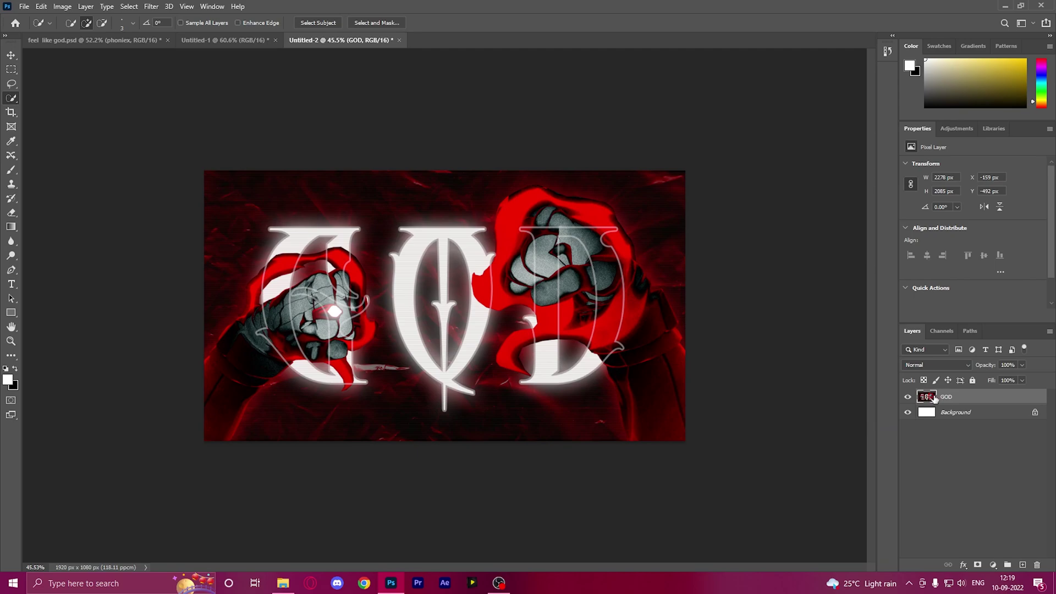
# - Apply the Add Noise filter to the merged GOD layer with Uniform distribution, Monochromatic off and a slightly reduced amount
pyautogui.click(151, 7)
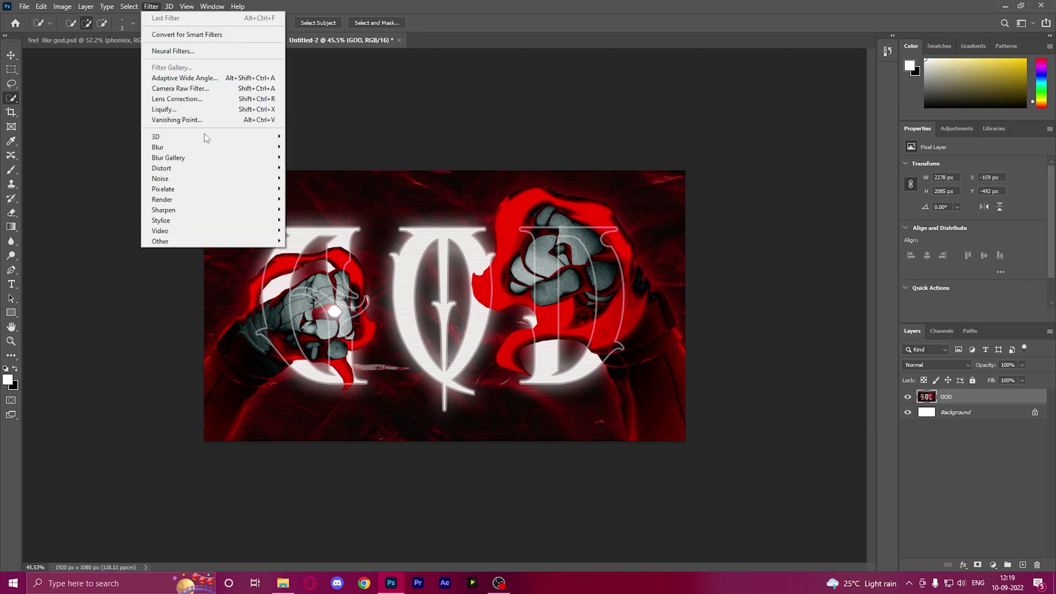
pyautogui.moveTo(191, 181)
pyautogui.click(308, 178)
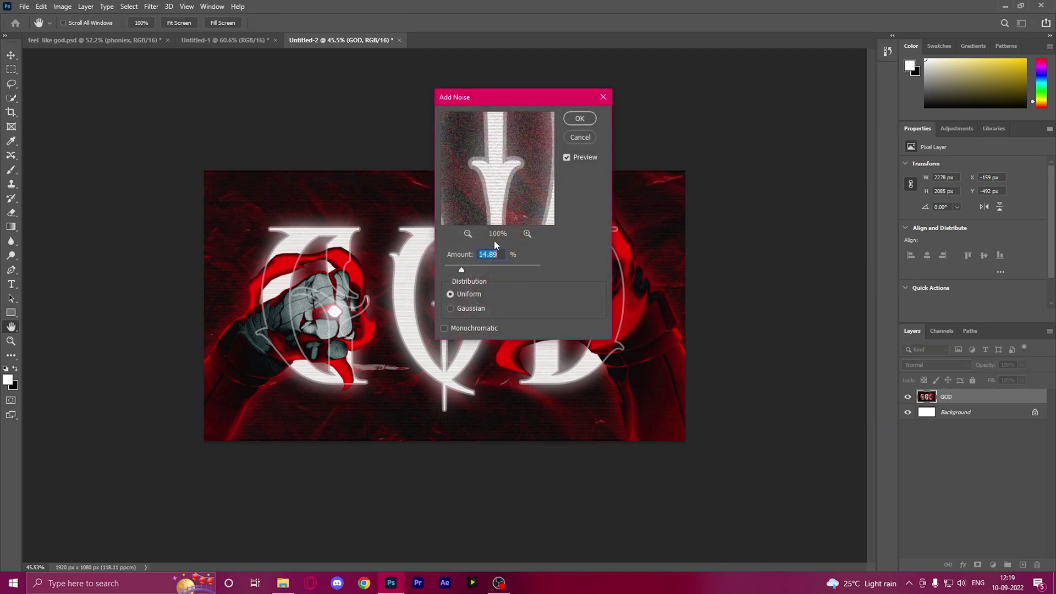
pyautogui.moveTo(463, 270); pyautogui.dragTo(458, 270)
pyautogui.click(581, 120)
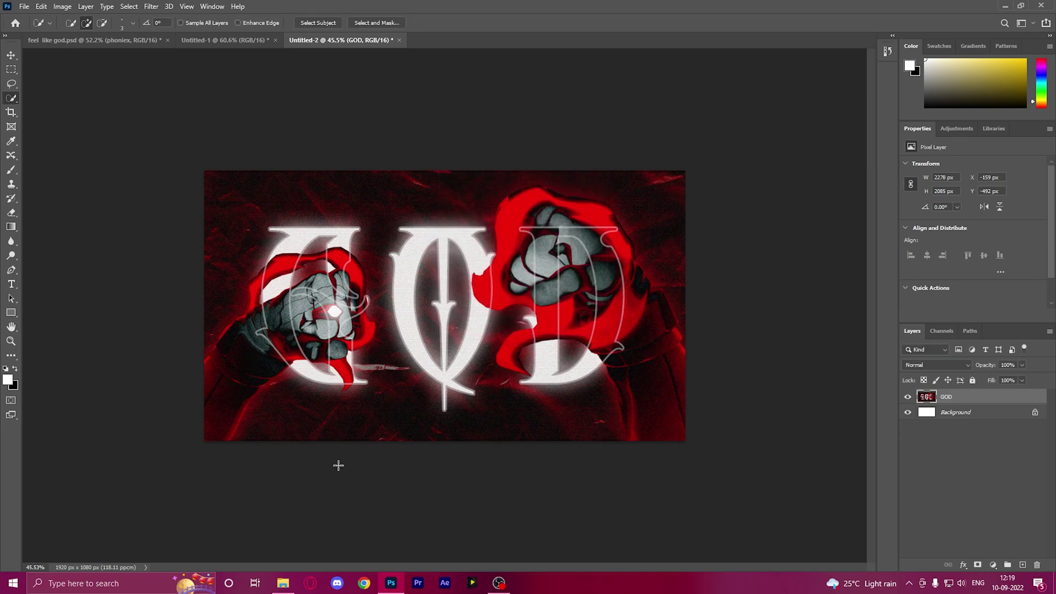
pyautogui.hotkey('ctrl', '+')
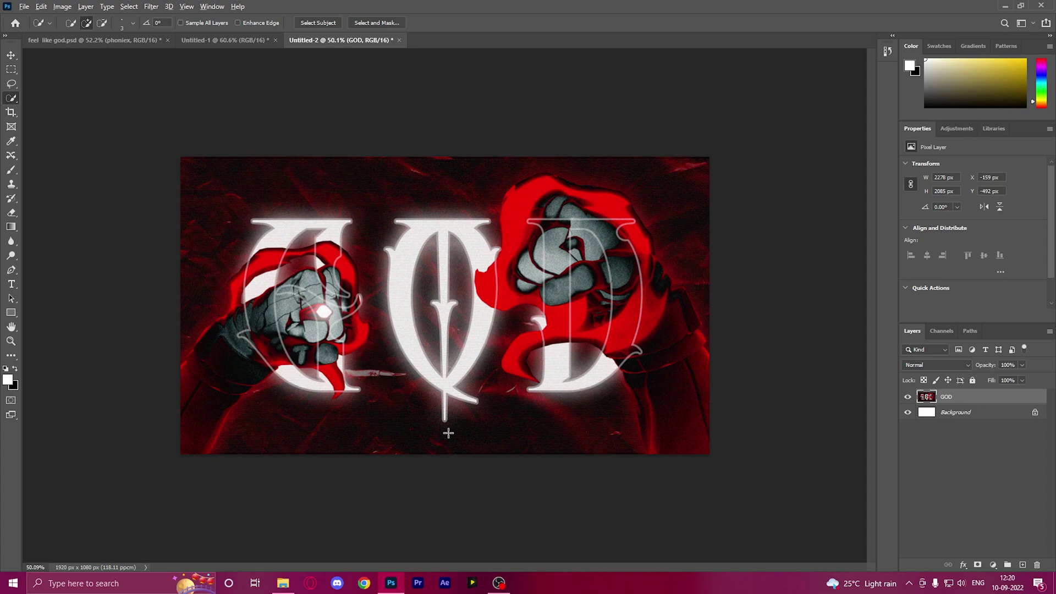
pyautogui.scroll(-1, 448, 432)
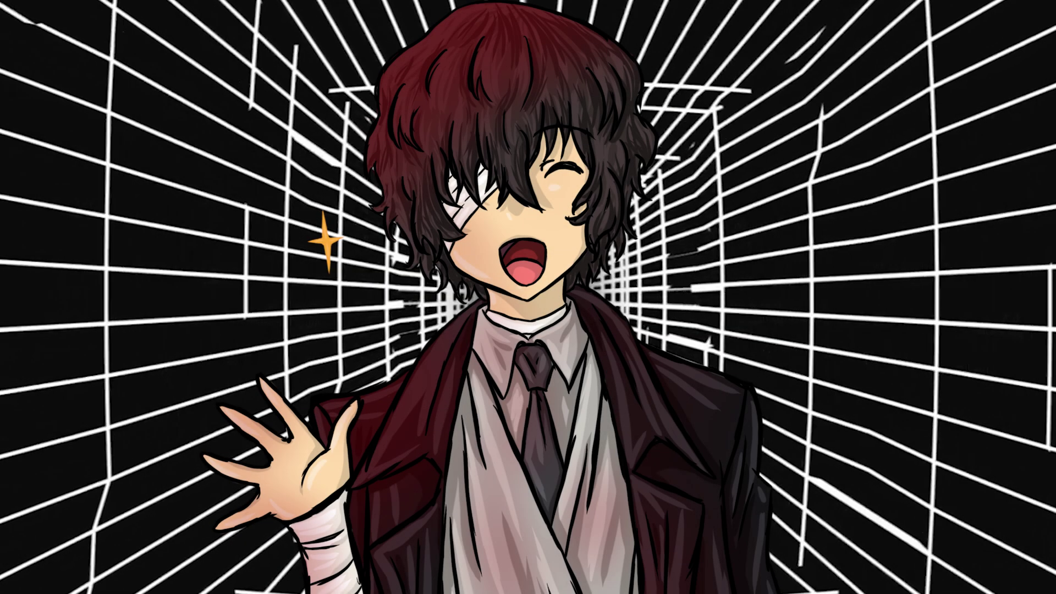